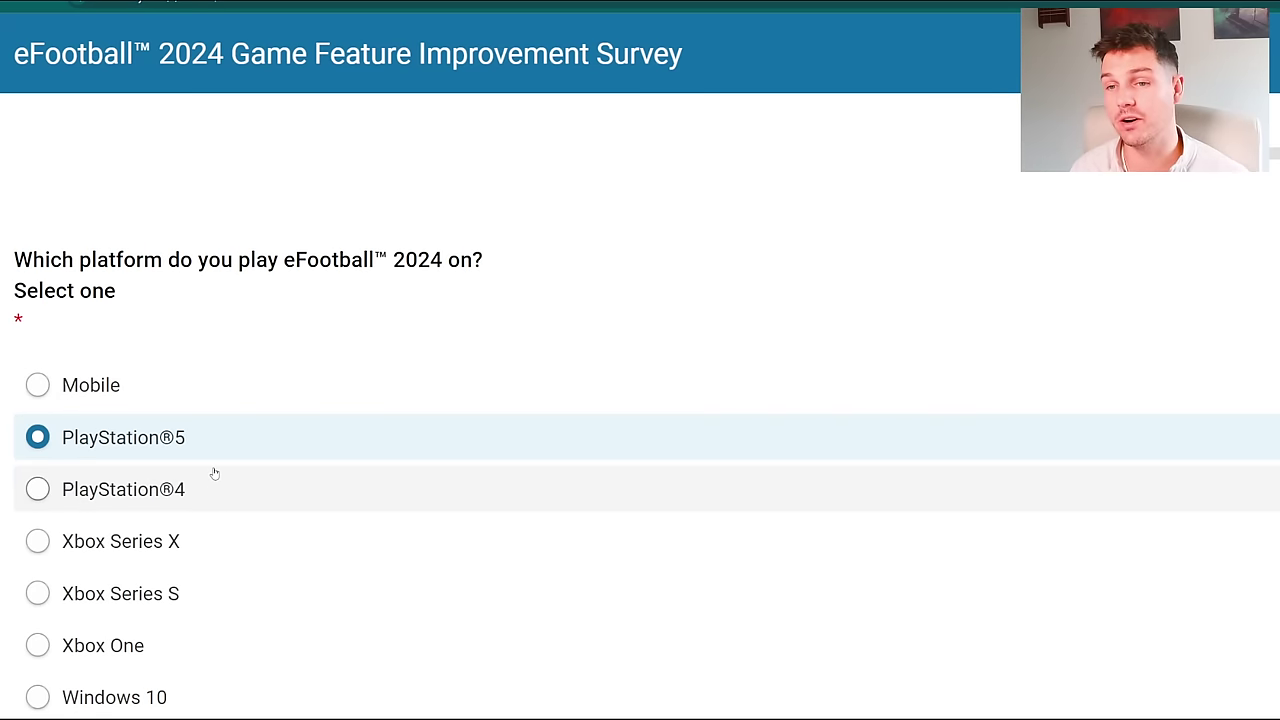
Submit the platform answer "PlayStation®5" and the matches-played answer "11 or more", advancing to the occupation question
{"action": "scroll", "coordinate": [722, 578], "scroll_direction": "down", "scroll_amount": 3}
{"action": "left_click", "coordinate": [722, 578]}
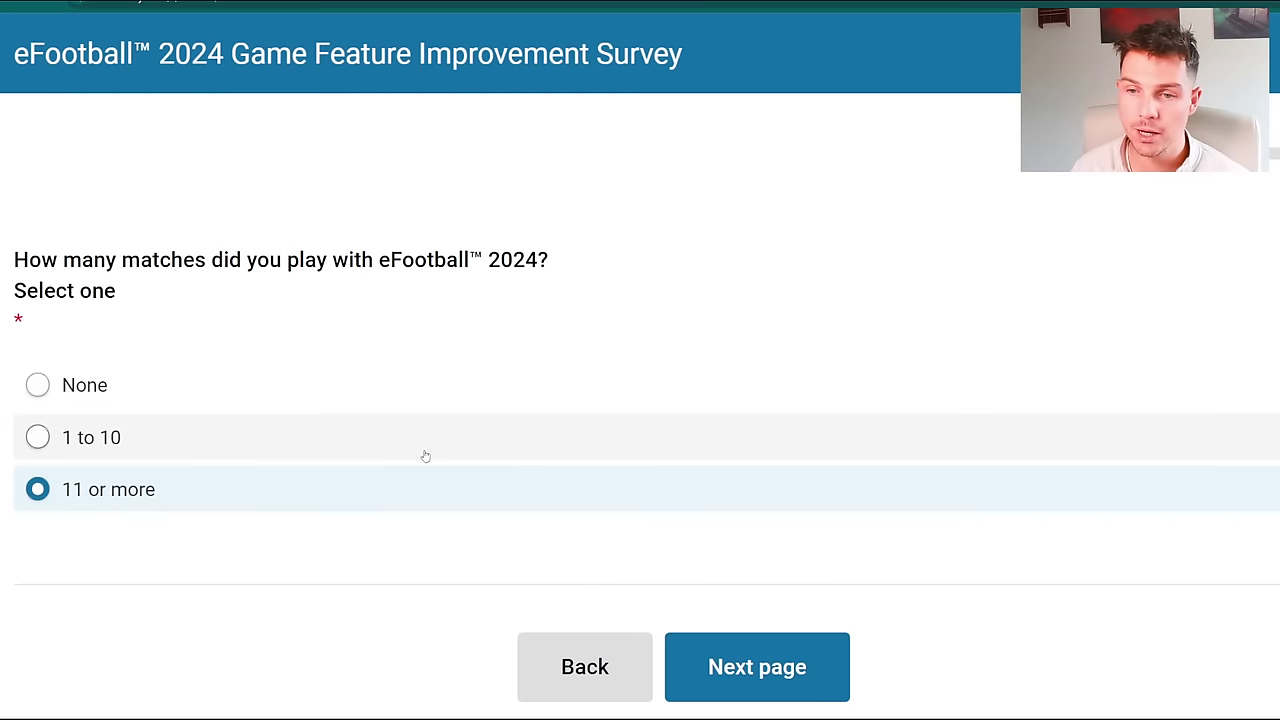
{"action": "left_click", "coordinate": [722, 667]}
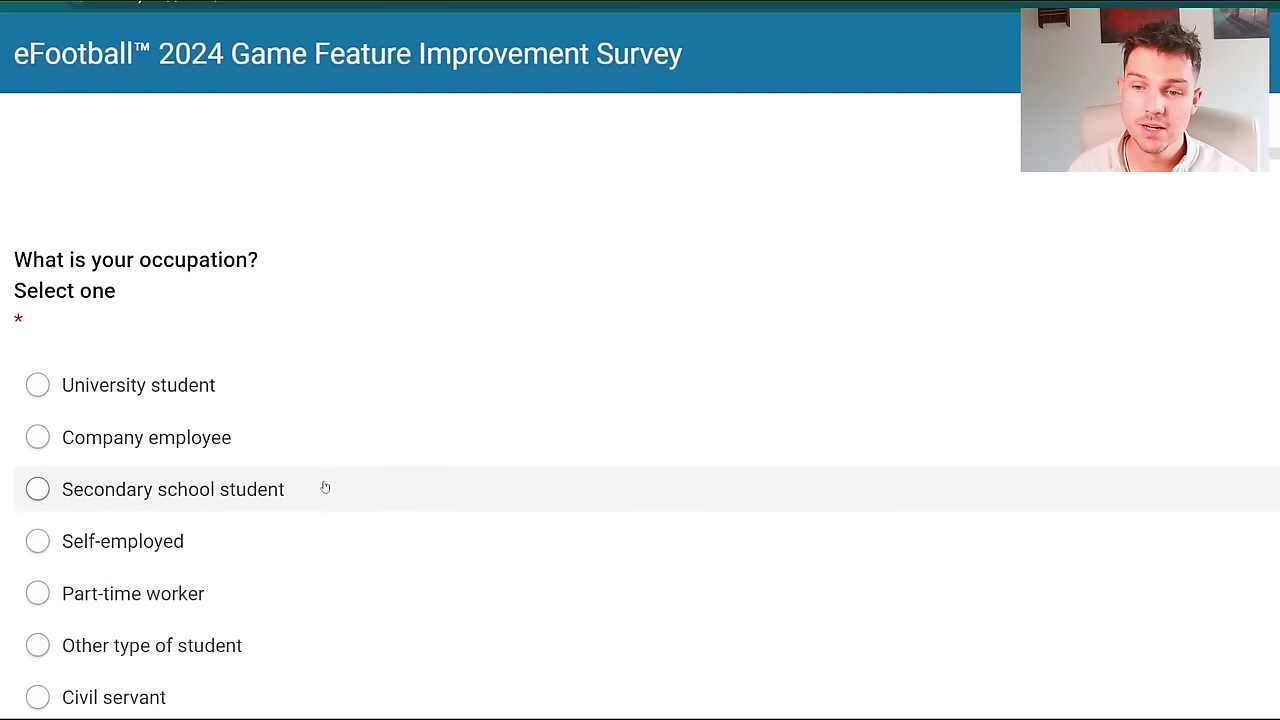
Answer the occupation question with "Self-employed" and continue to the next survey page
{"action": "scroll", "coordinate": [171, 460], "scroll_direction": "down", "scroll_amount": 1}
{"action": "left_click", "coordinate": [152, 472]}
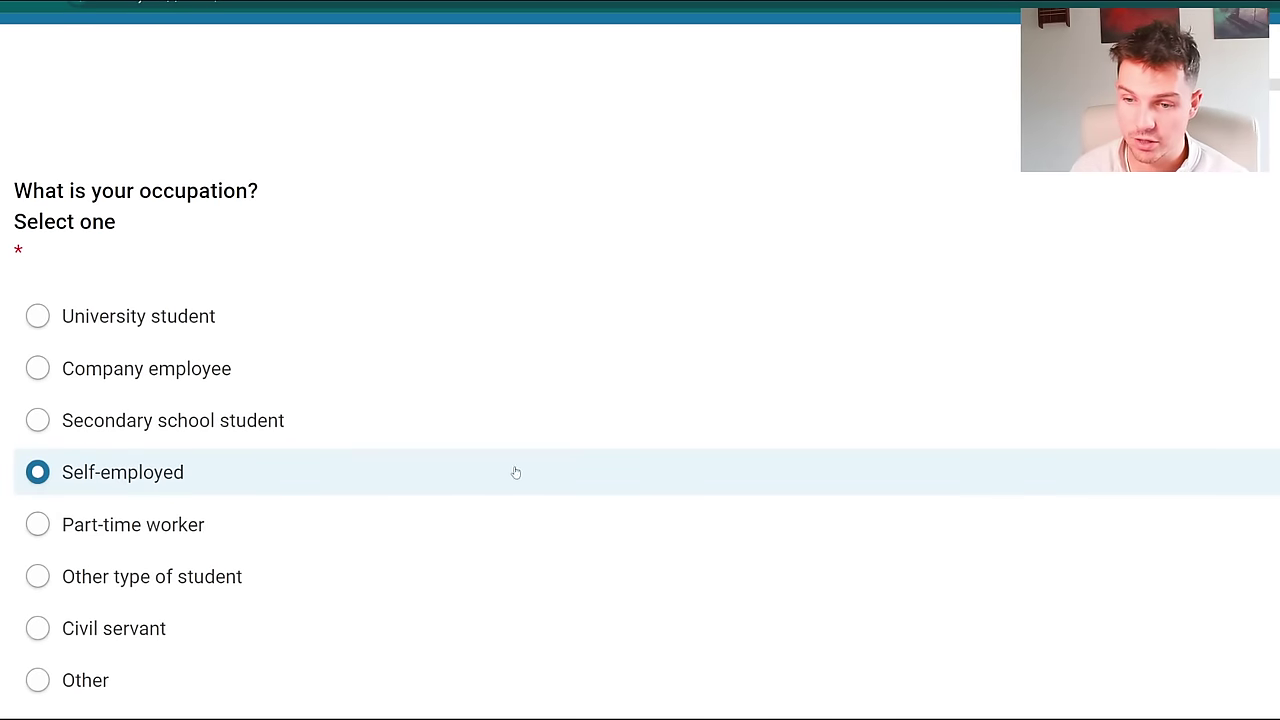
{"action": "scroll", "coordinate": [514, 471], "scroll_direction": "down", "scroll_amount": 2}
{"action": "left_click", "coordinate": [760, 648]}
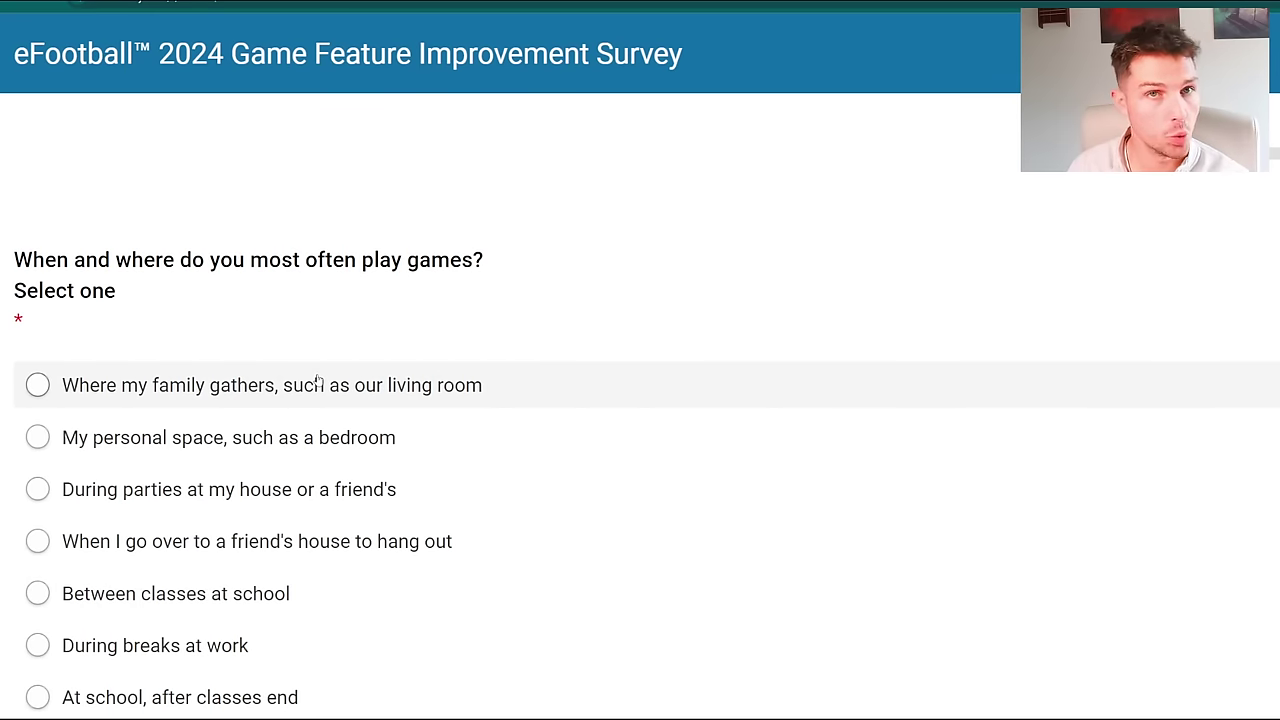
Choose "My personal space, such as a bedroom" as the usual place for playing games and continue to the next page
{"action": "left_click", "coordinate": [314, 439]}
{"action": "scroll", "coordinate": [654, 389], "scroll_direction": "down", "scroll_amount": 5}
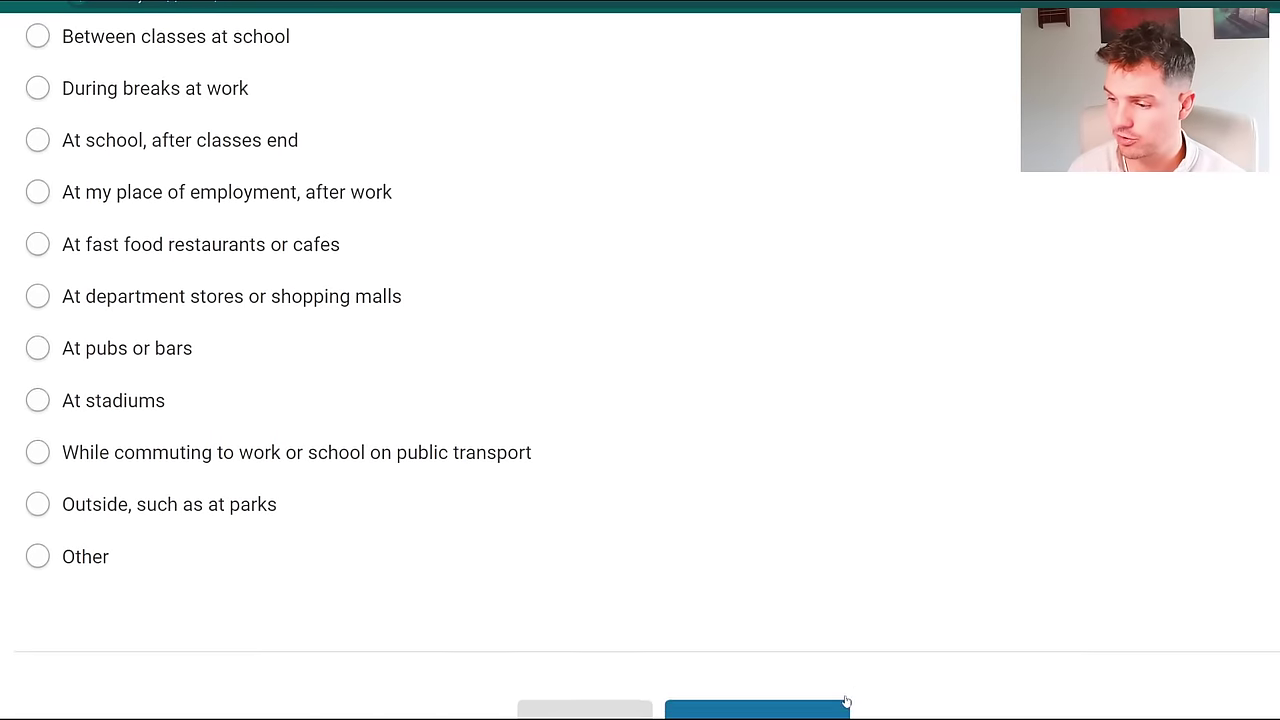
{"action": "scroll", "coordinate": [845, 701], "scroll_direction": "down", "scroll_amount": 1}
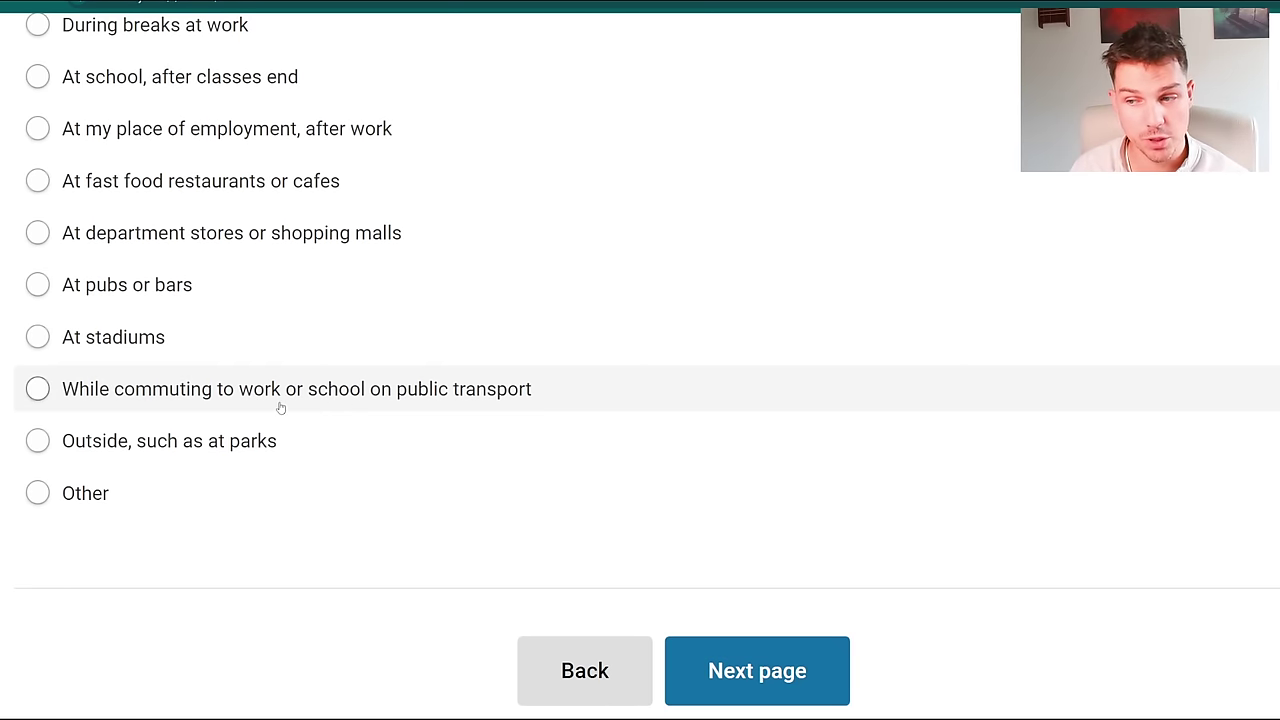
{"action": "left_click", "coordinate": [745, 685]}
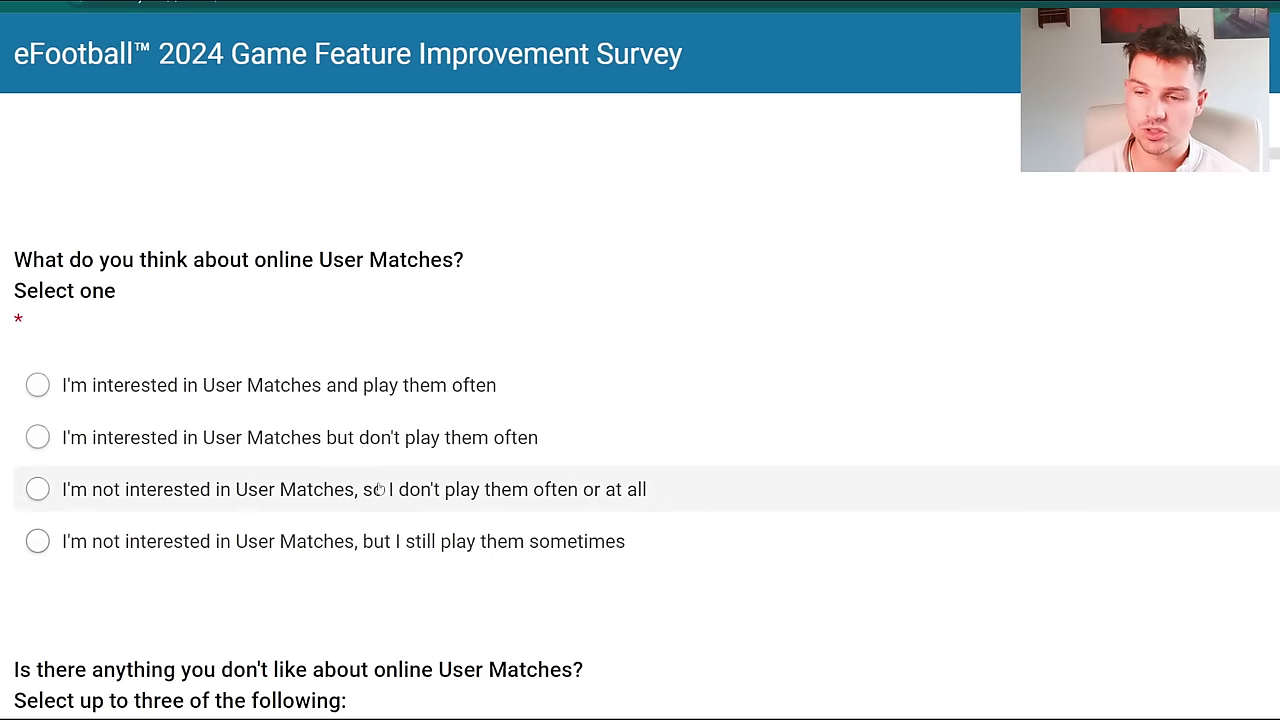
Answer the opinion question on online User Matches with "I'm interested in User Matches and play them often"
{"action": "left_click", "coordinate": [362, 390]}
{"action": "scroll", "coordinate": [411, 246], "scroll_direction": "down", "scroll_amount": 3}
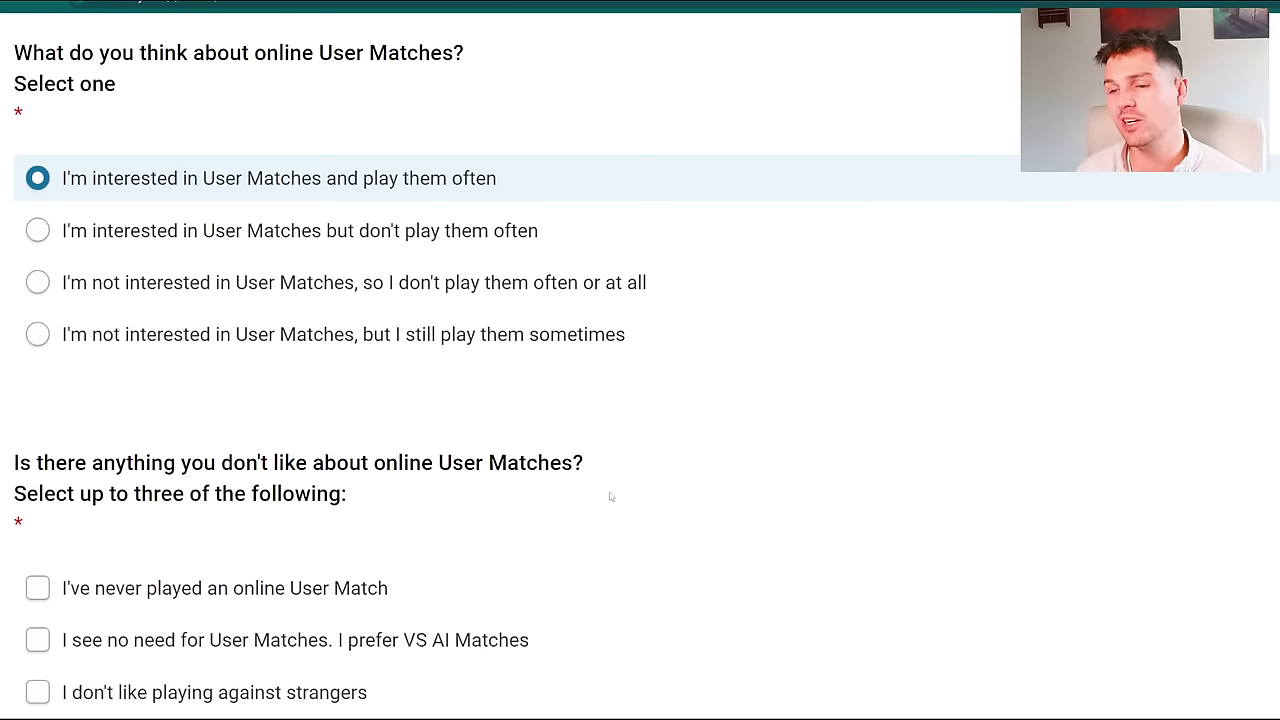
{"action": "scroll", "coordinate": [548, 451], "scroll_direction": "down", "scroll_amount": 1}
{"action": "scroll", "coordinate": [548, 451], "scroll_direction": "down", "scroll_amount": 1}
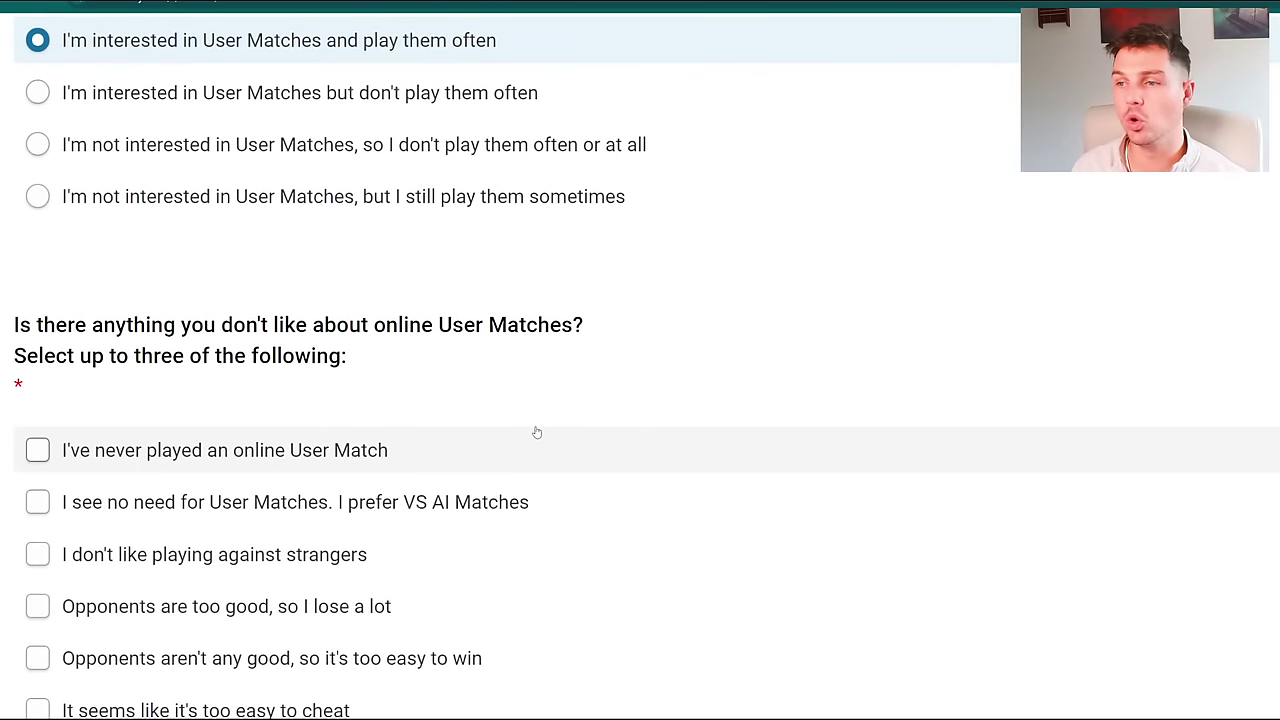
Review the listed dislikes about online User Matches and select "Too much lag"
{"action": "scroll", "coordinate": [505, 428], "scroll_direction": "down", "scroll_amount": 3}
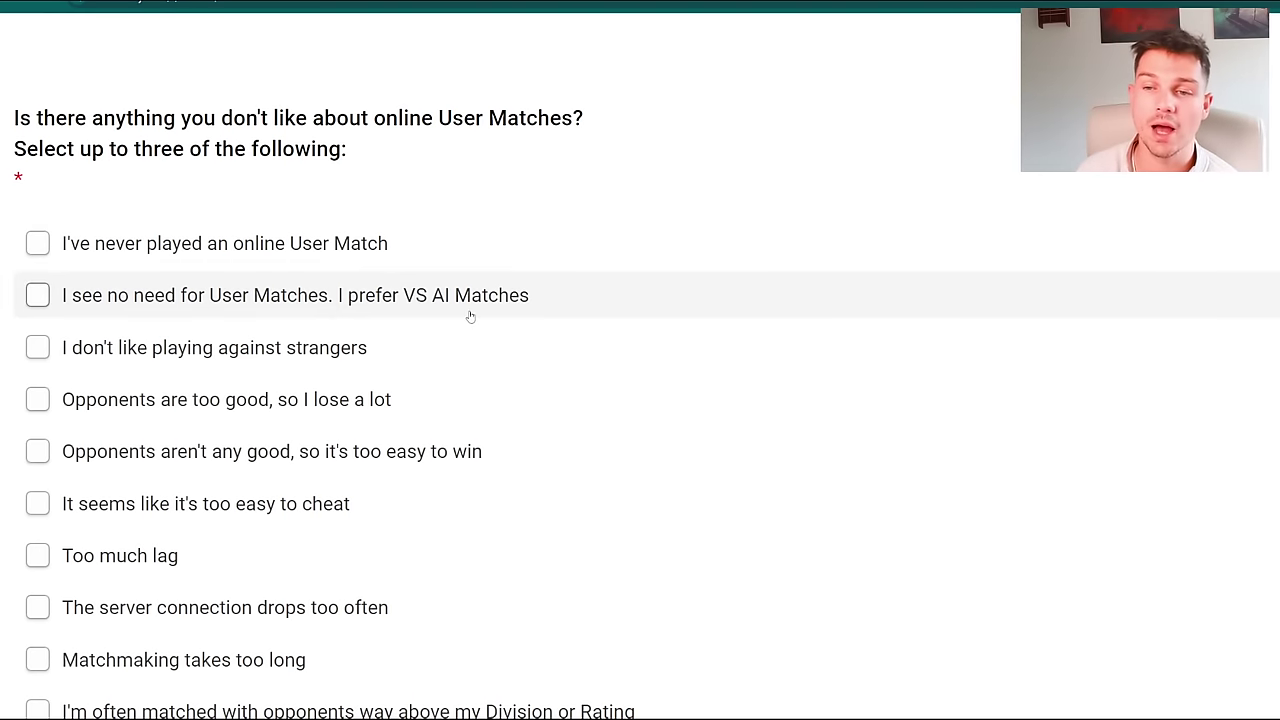
{"action": "scroll", "coordinate": [470, 320], "scroll_direction": "down", "scroll_amount": 3}
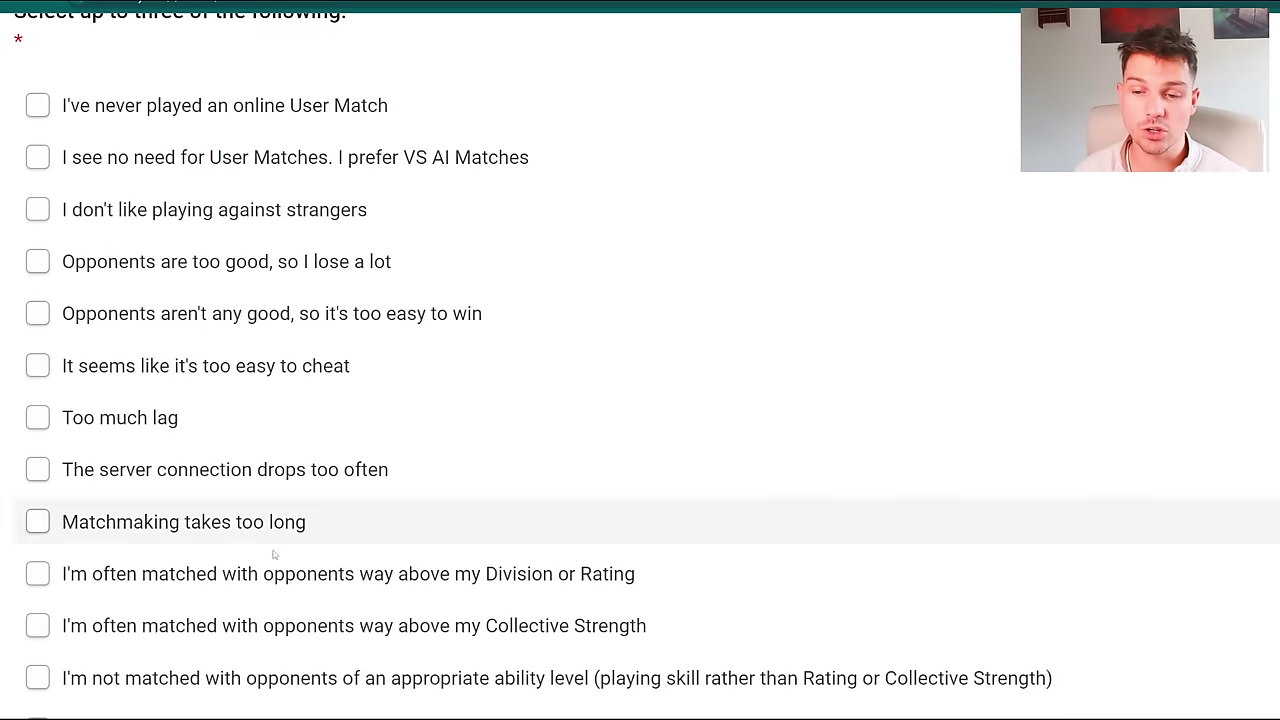
{"action": "scroll", "coordinate": [346, 521], "scroll_direction": "down", "scroll_amount": 1}
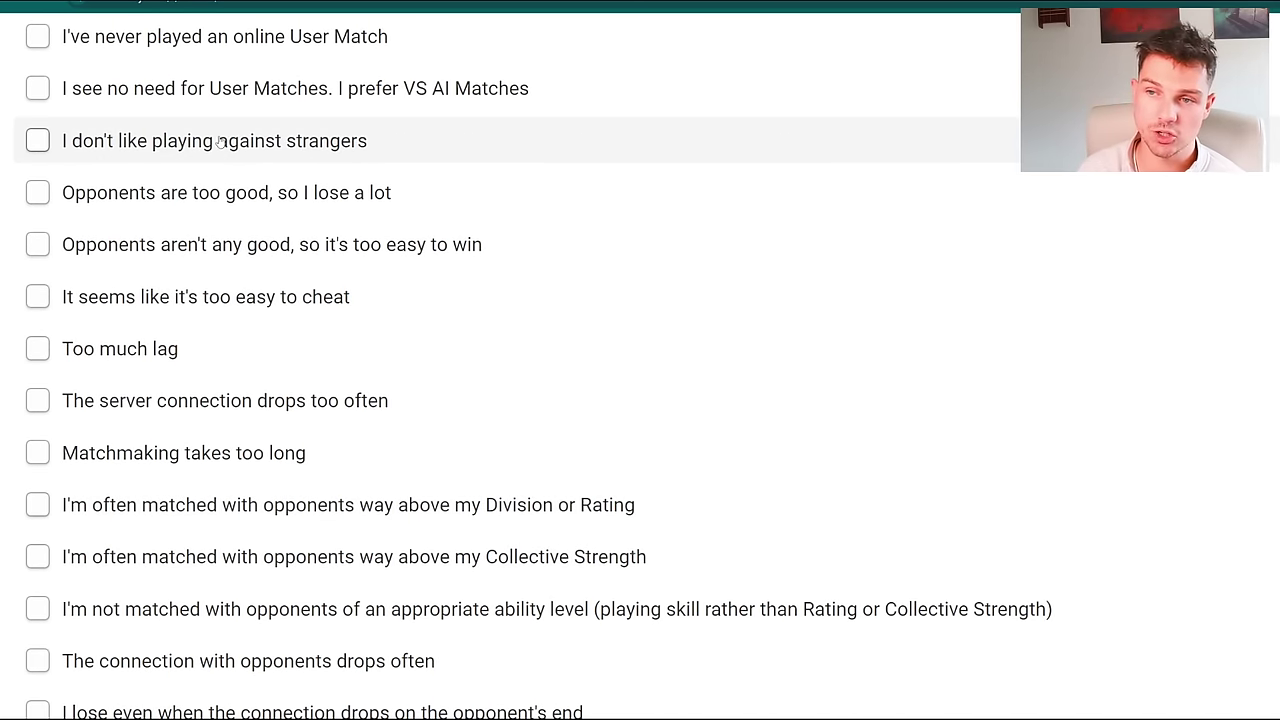
{"action": "scroll", "coordinate": [360, 456], "scroll_direction": "down", "scroll_amount": 1}
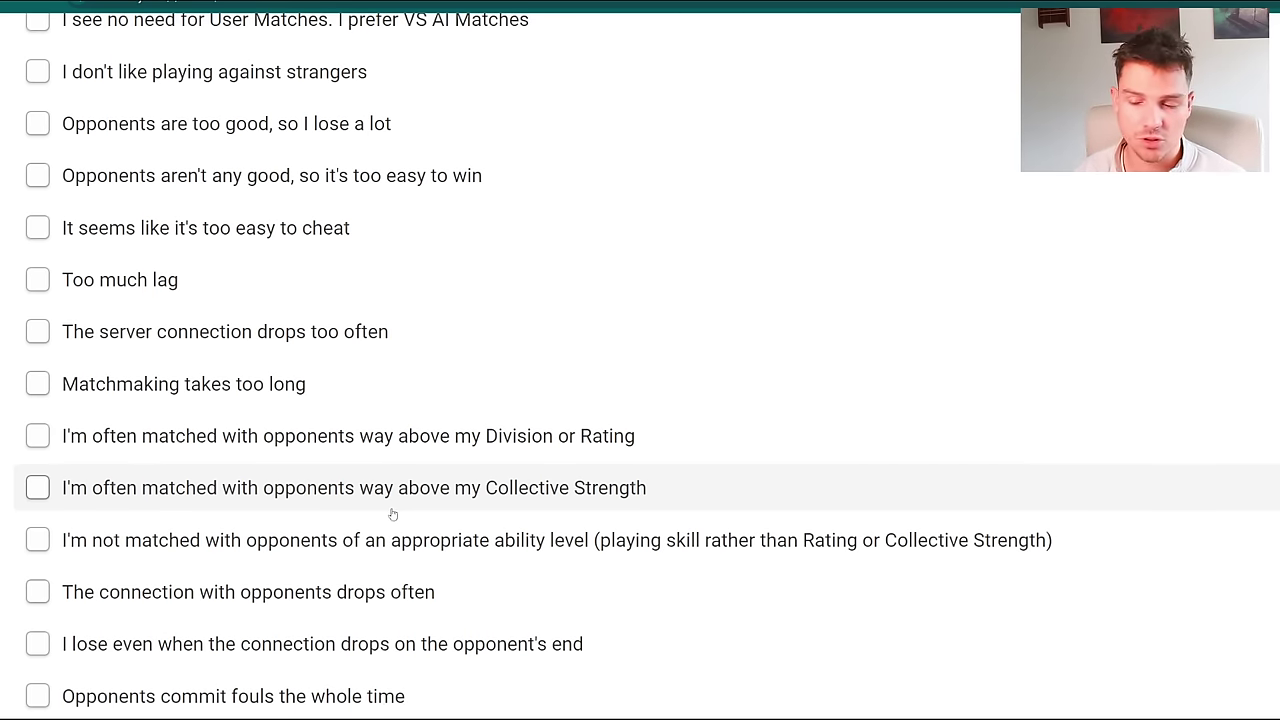
{"action": "scroll", "coordinate": [383, 480], "scroll_direction": "up", "scroll_amount": 4}
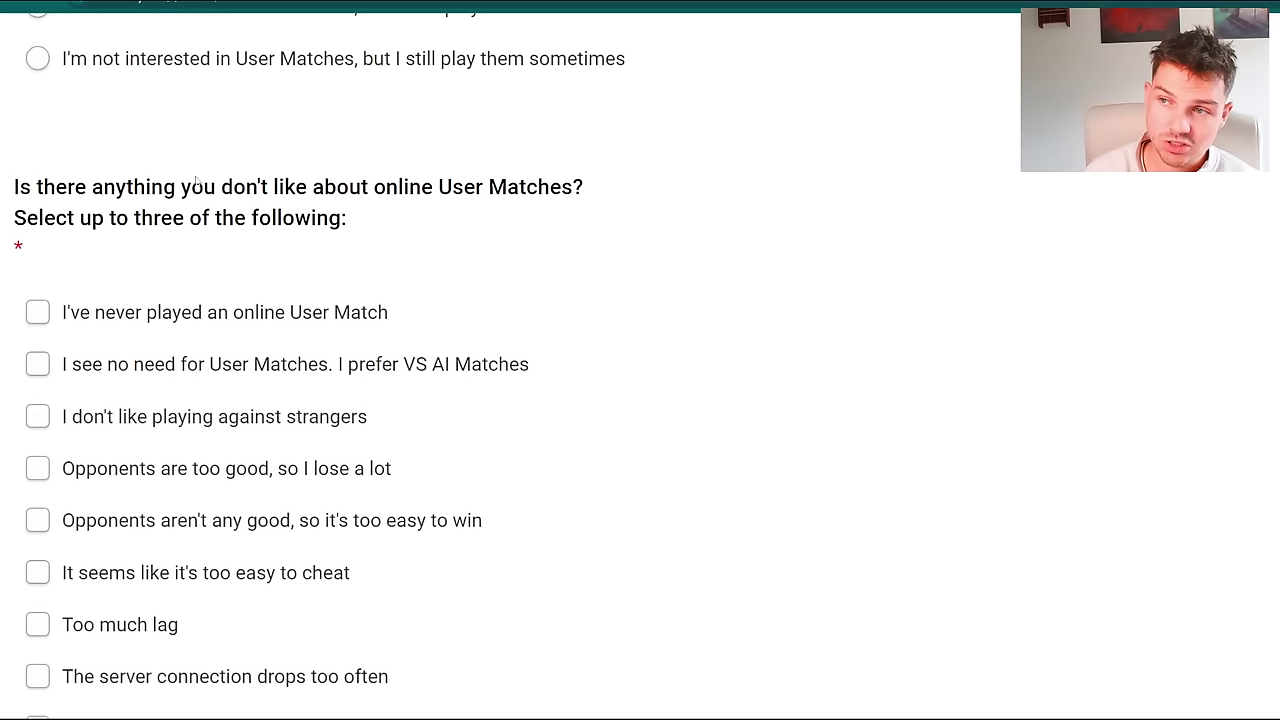
{"action": "scroll", "coordinate": [272, 158], "scroll_direction": "up", "scroll_amount": 3}
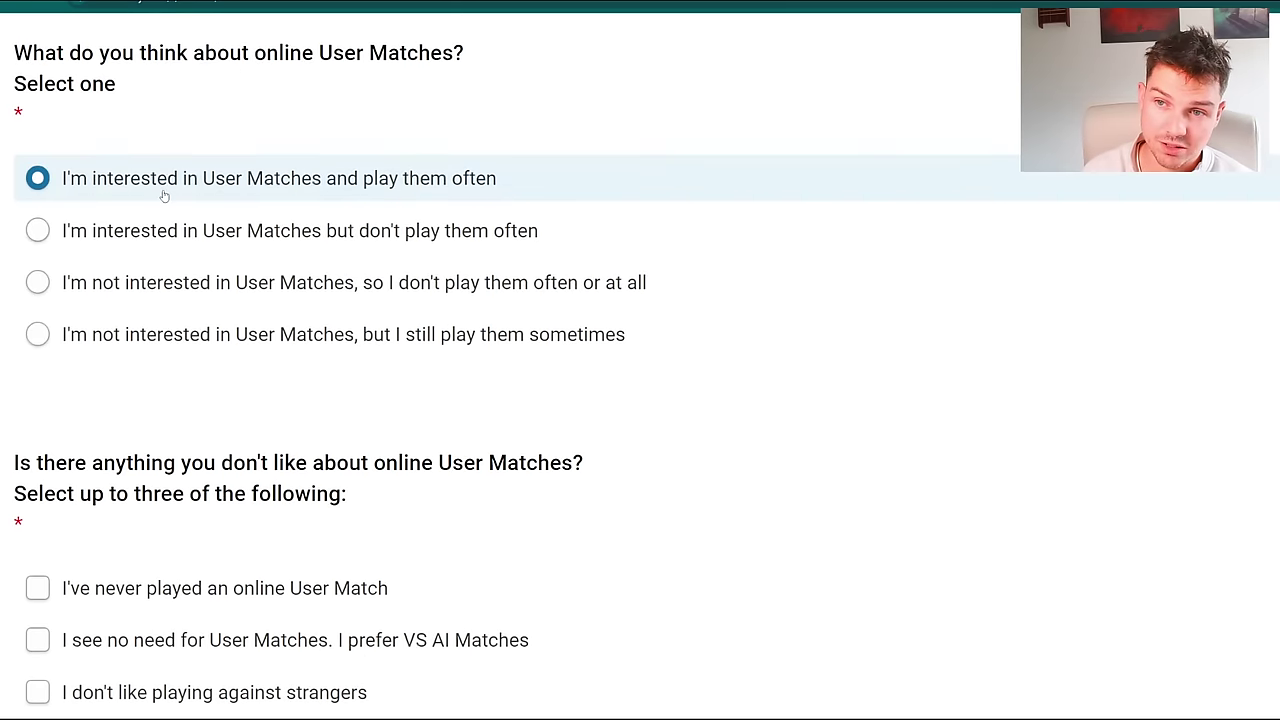
{"action": "scroll", "coordinate": [164, 196], "scroll_direction": "down", "scroll_amount": 3}
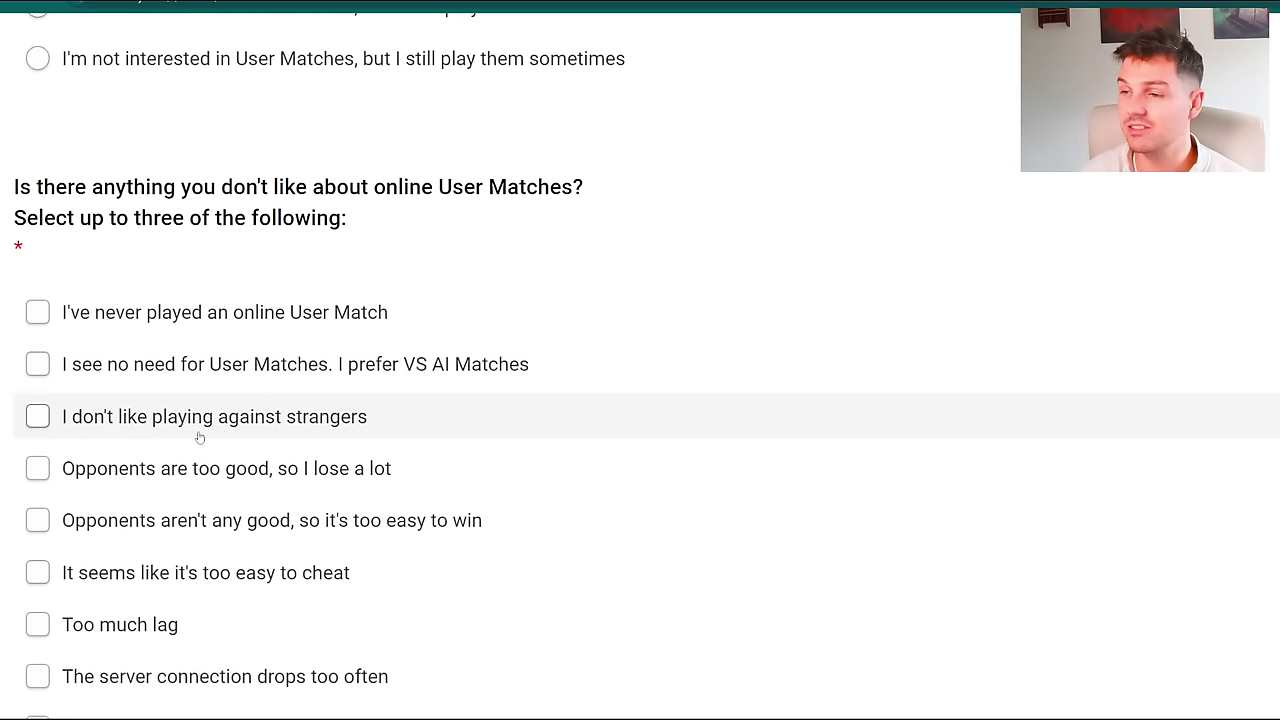
{"action": "scroll", "coordinate": [233, 427], "scroll_direction": "down", "scroll_amount": 3}
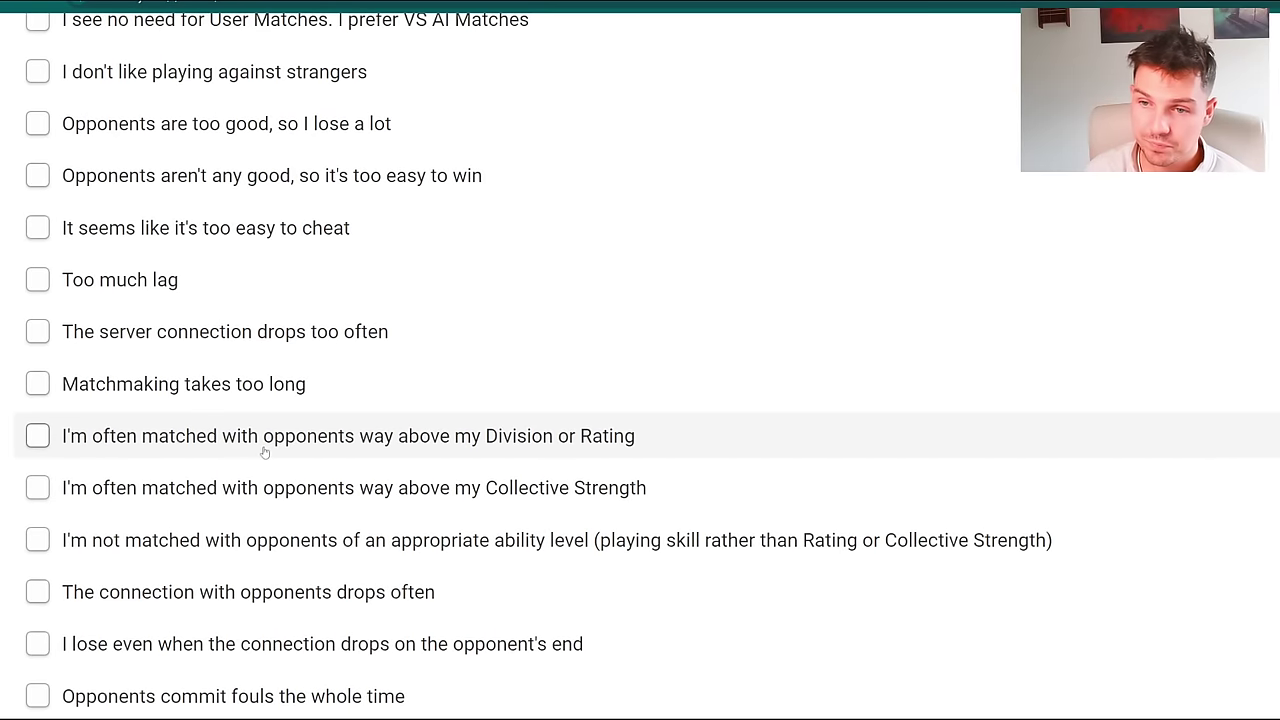
{"action": "left_click", "coordinate": [157, 292]}
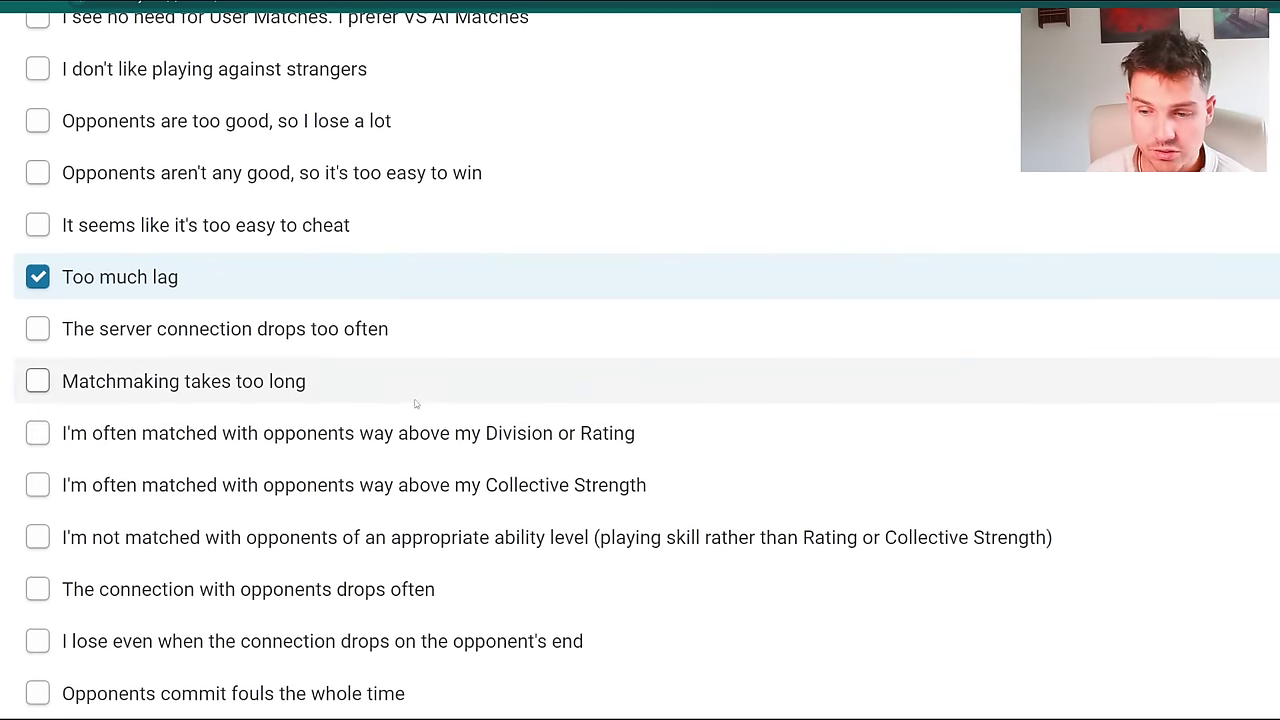
Add "Opponents commit fouls the whole time" to the selected User Match dislikes
{"action": "scroll", "coordinate": [420, 405], "scroll_direction": "down", "scroll_amount": 2}
{"action": "scroll", "coordinate": [327, 563], "scroll_direction": "down", "scroll_amount": 1}
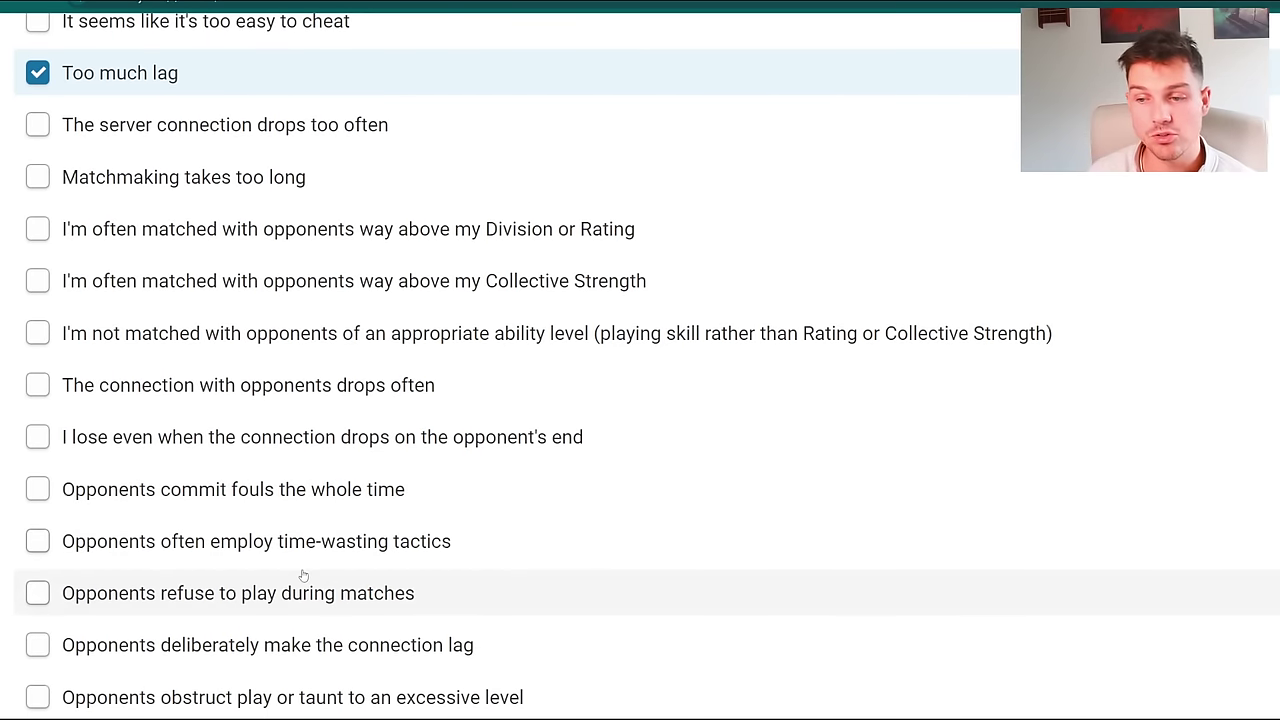
{"action": "left_click", "coordinate": [290, 497]}
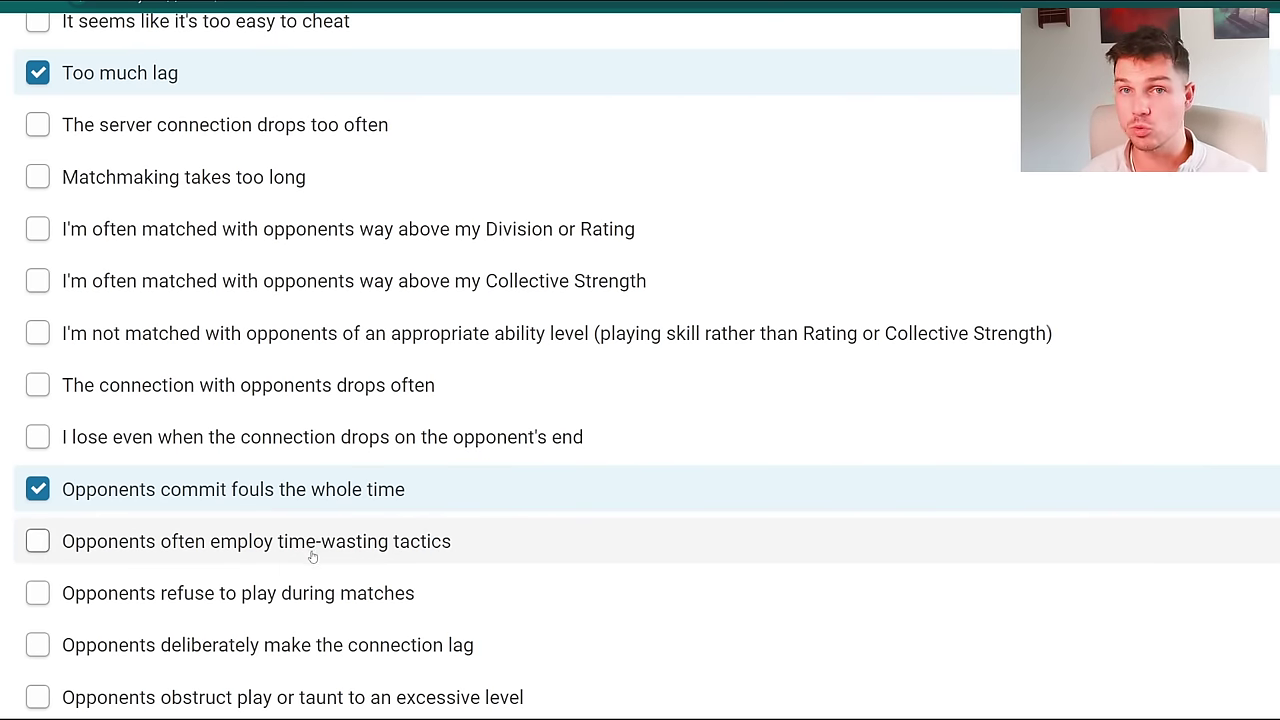
Select "It's hard to keep playing a match when you know you're going to lose" as the third dislike and continue to the next page
{"action": "scroll", "coordinate": [320, 550], "scroll_direction": "down", "scroll_amount": 2}
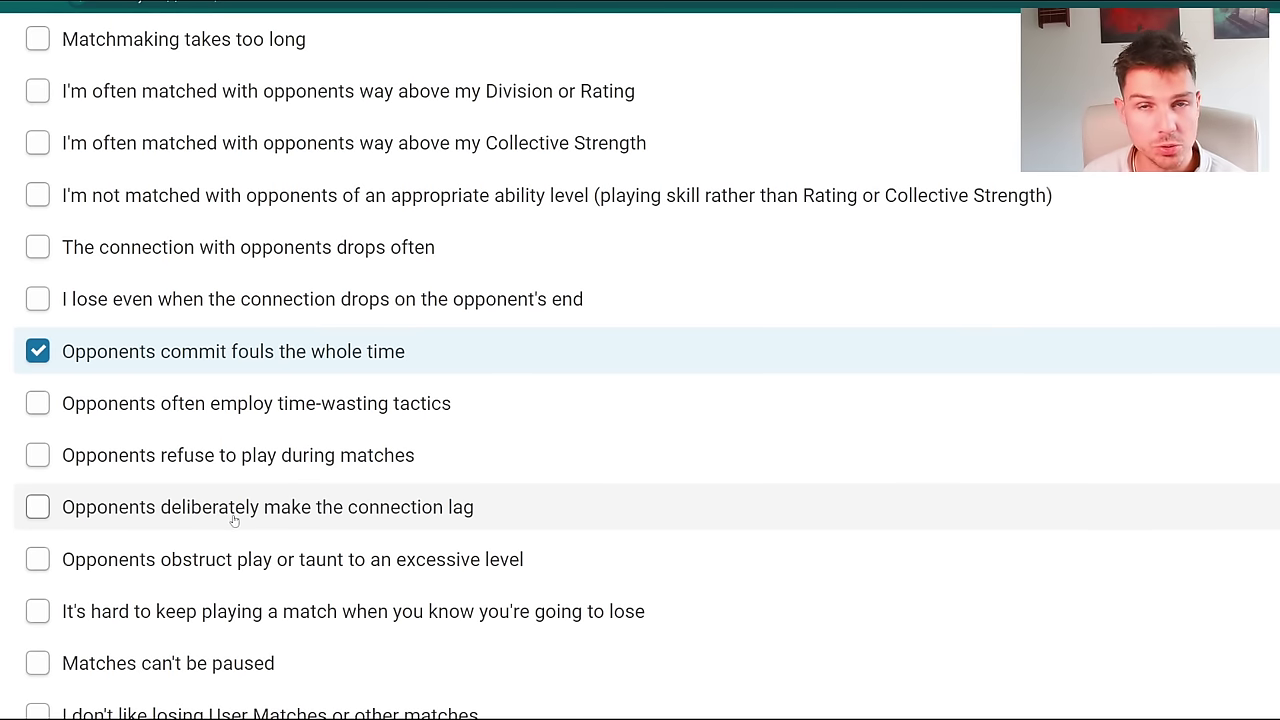
{"action": "scroll", "coordinate": [234, 519], "scroll_direction": "down", "scroll_amount": 3}
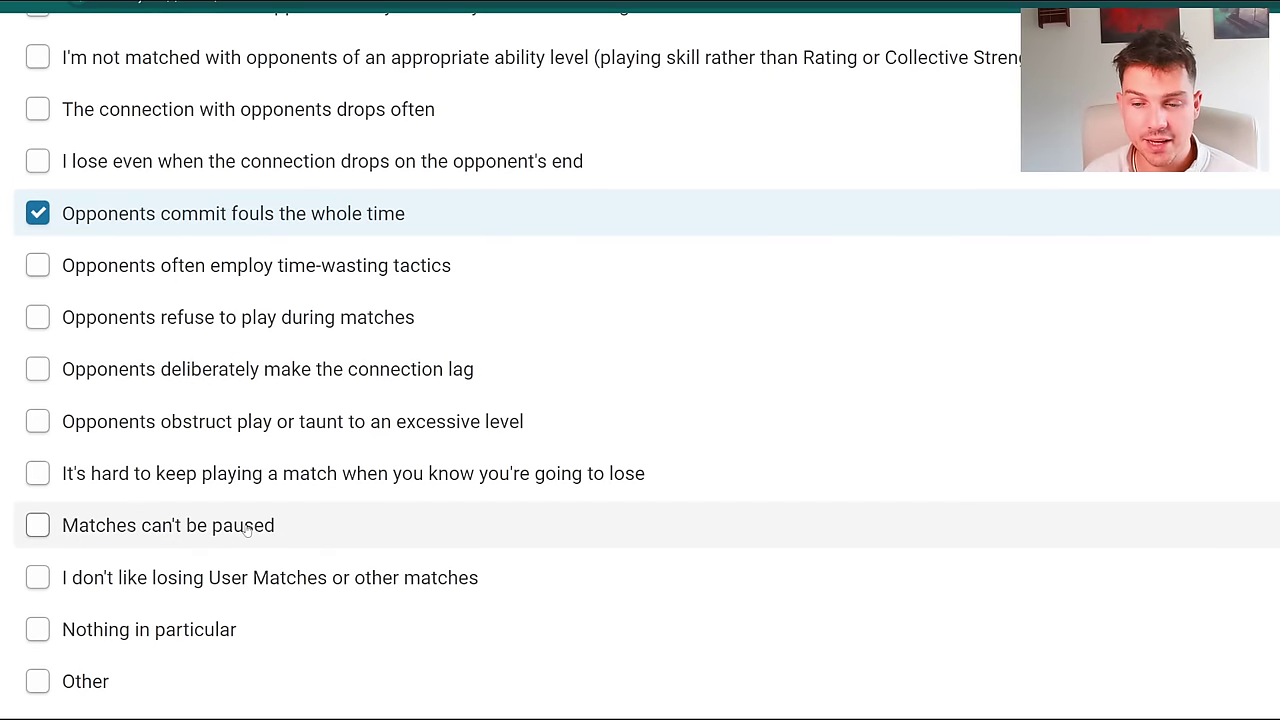
{"action": "scroll", "coordinate": [248, 494], "scroll_direction": "up", "scroll_amount": 3}
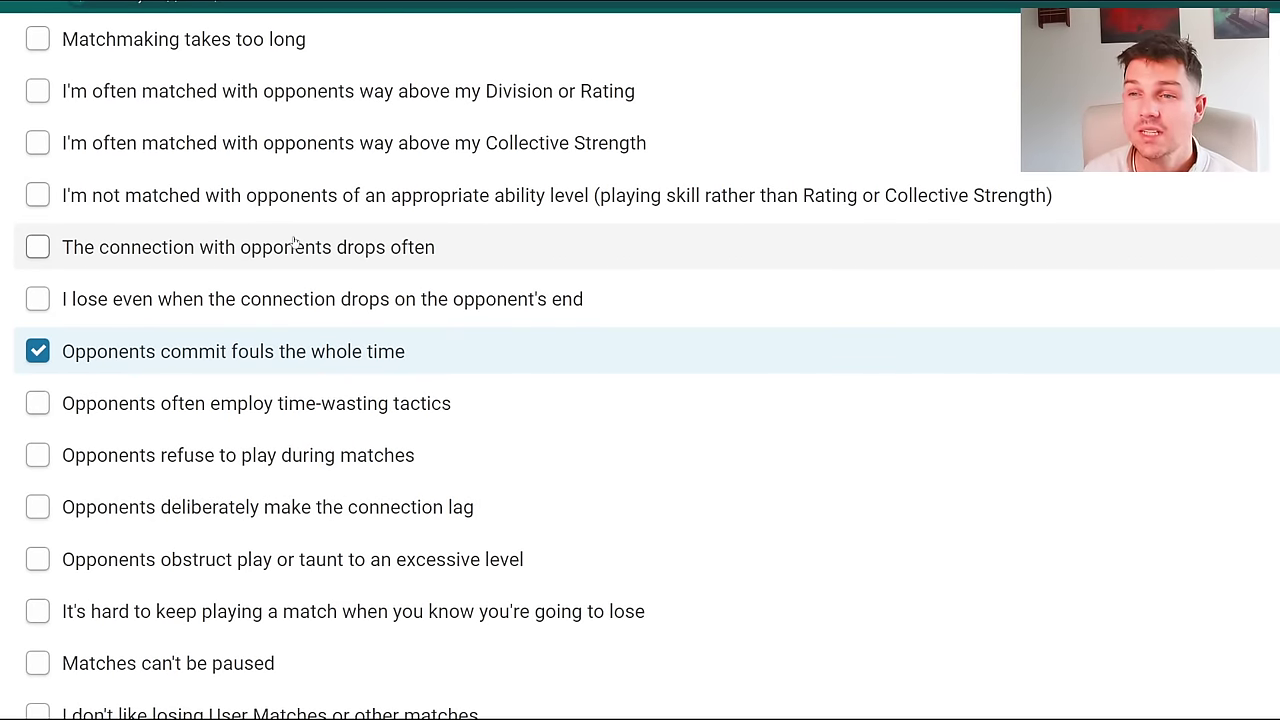
{"action": "scroll", "coordinate": [260, 219], "scroll_direction": "up", "scroll_amount": 3}
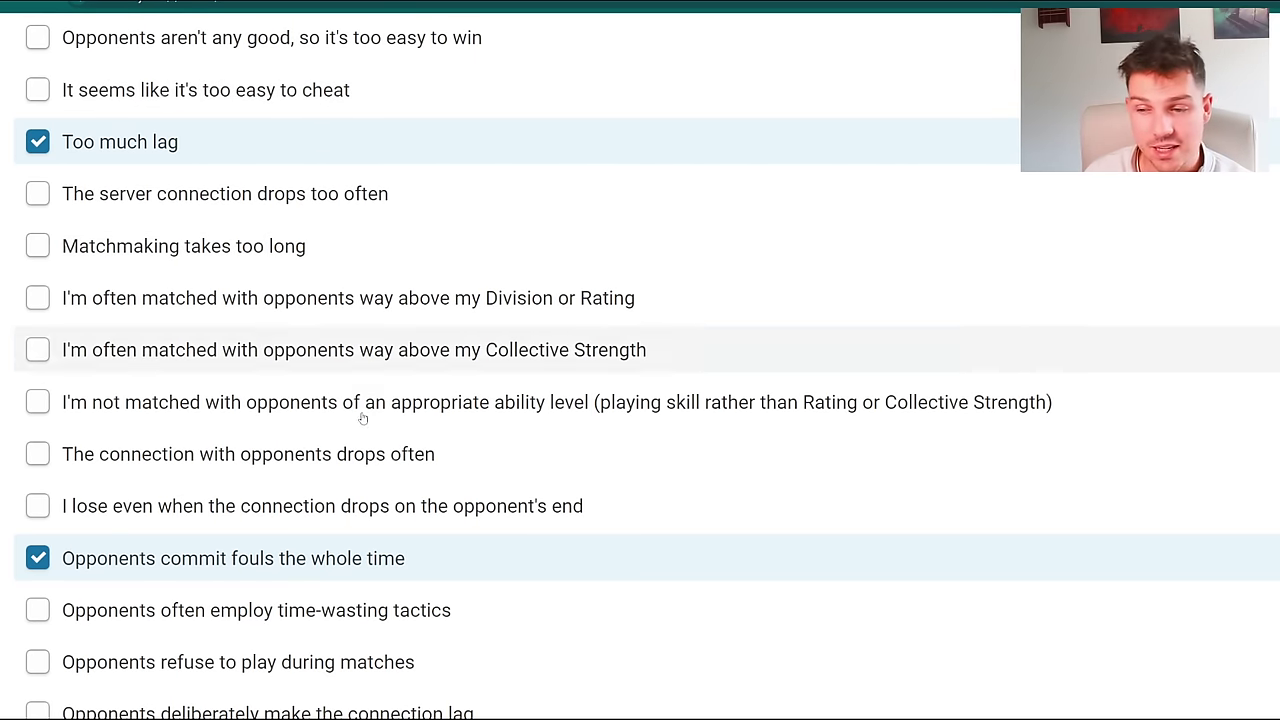
{"action": "scroll", "coordinate": [302, 512], "scroll_direction": "down", "scroll_amount": 2}
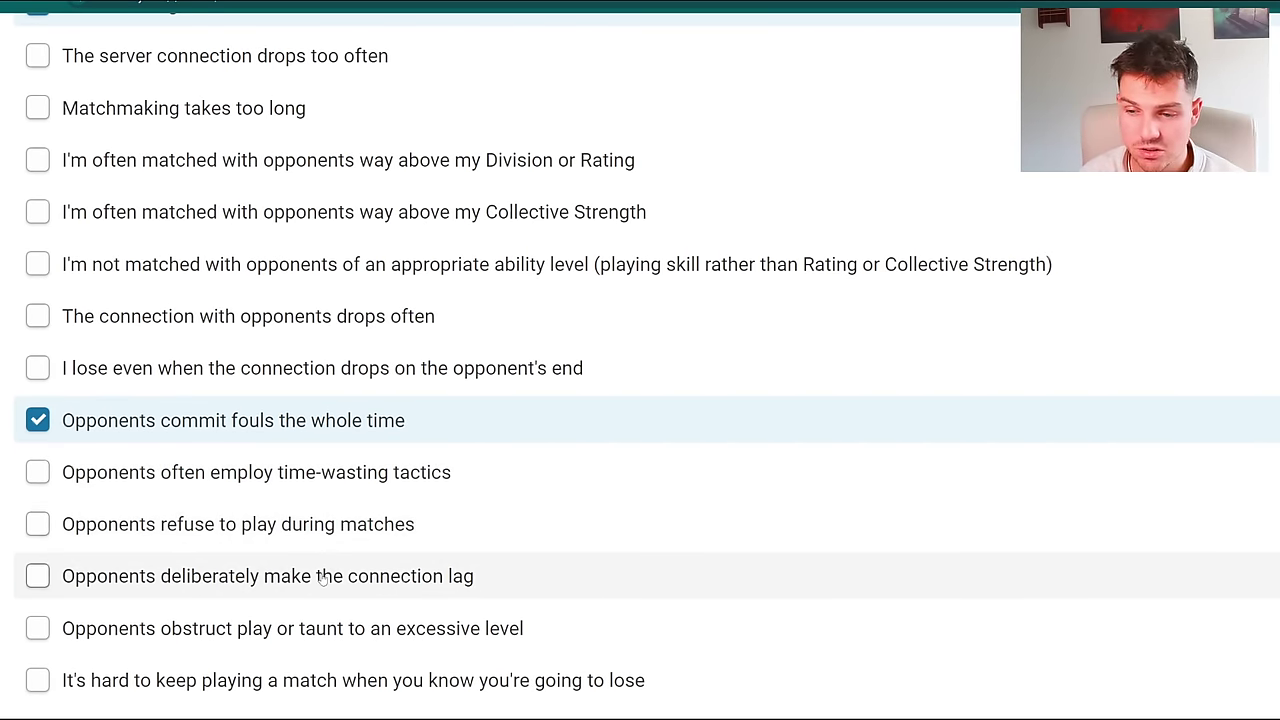
{"action": "scroll", "coordinate": [323, 571], "scroll_direction": "down", "scroll_amount": 2}
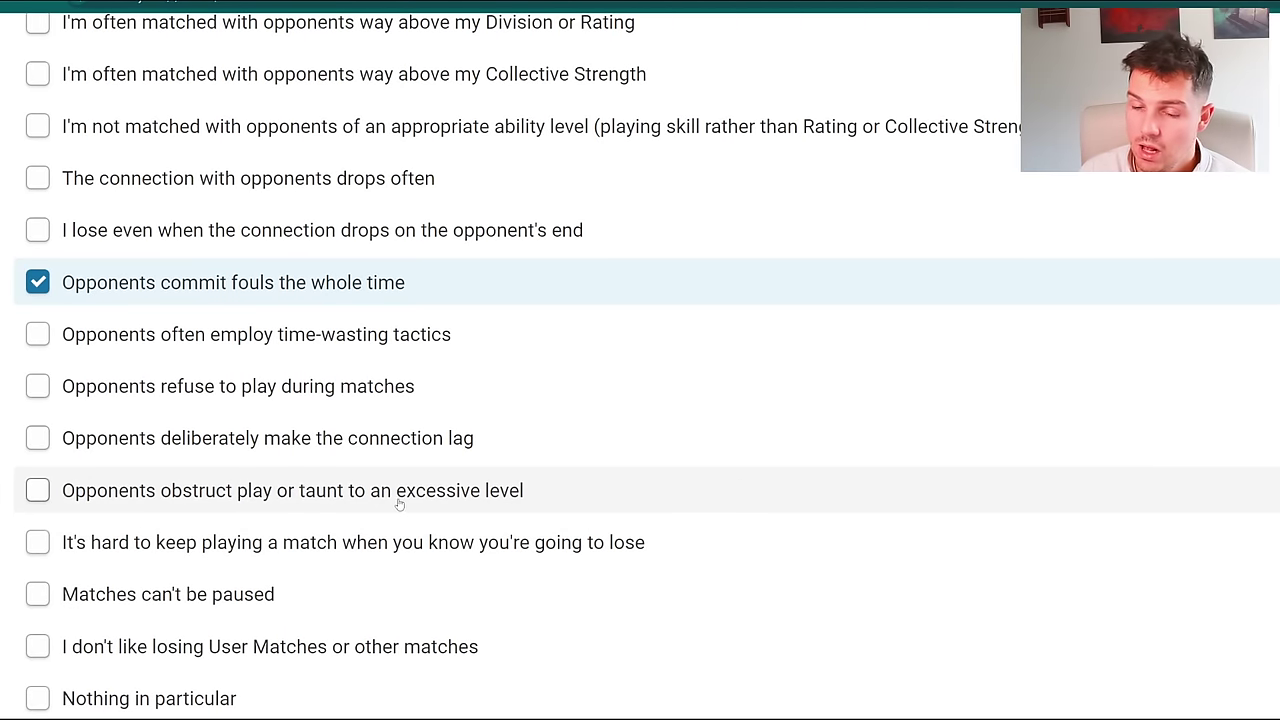
{"action": "left_click", "coordinate": [303, 551]}
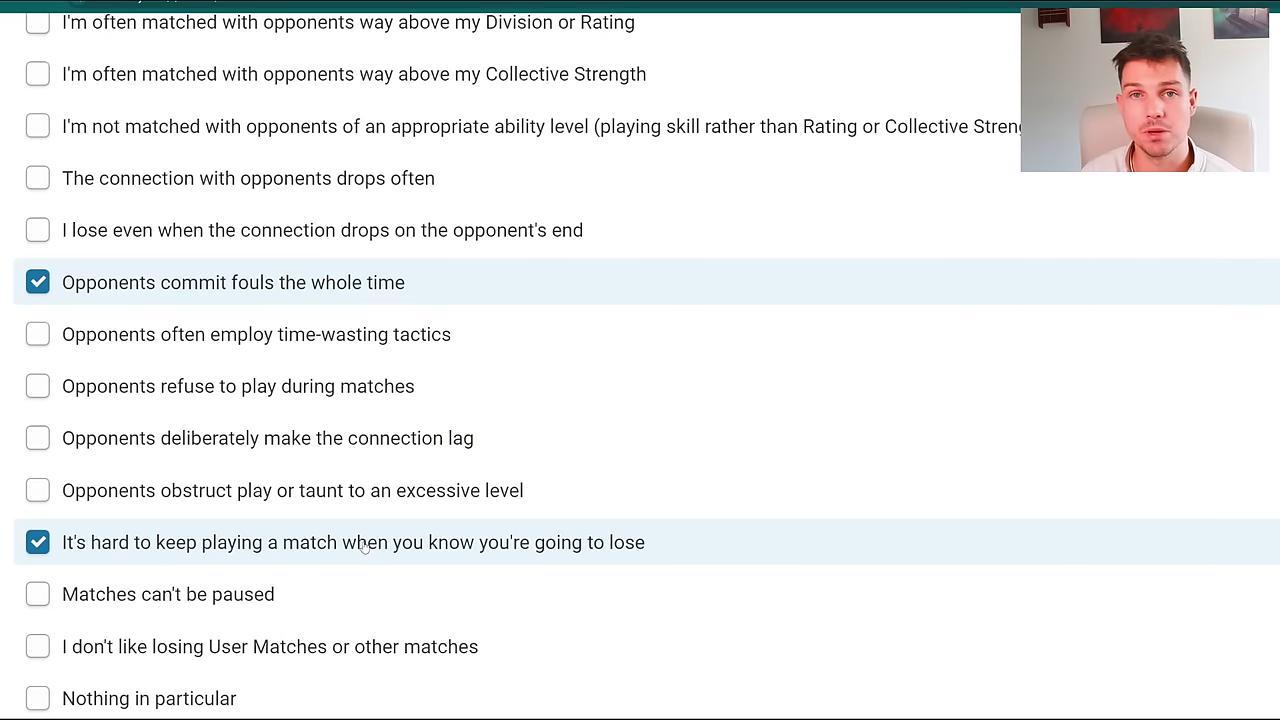
{"action": "scroll", "coordinate": [354, 537], "scroll_direction": "down", "scroll_amount": 2}
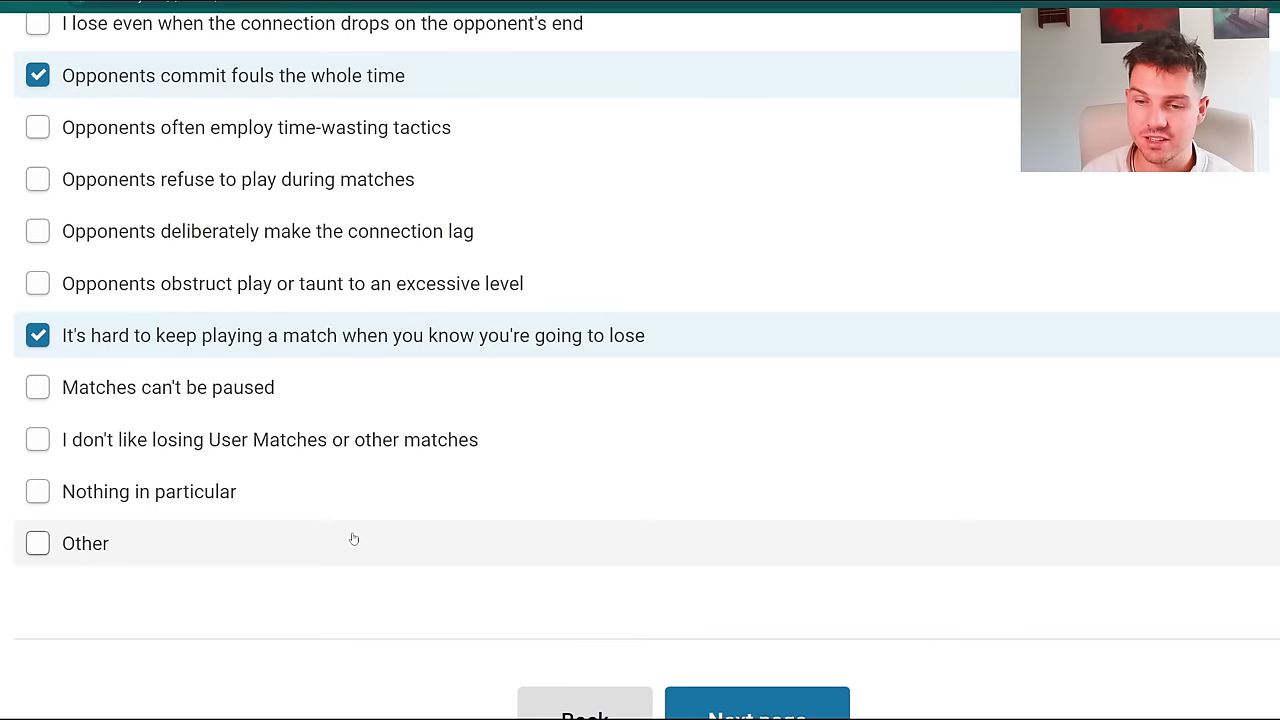
{"action": "left_click", "coordinate": [698, 701]}
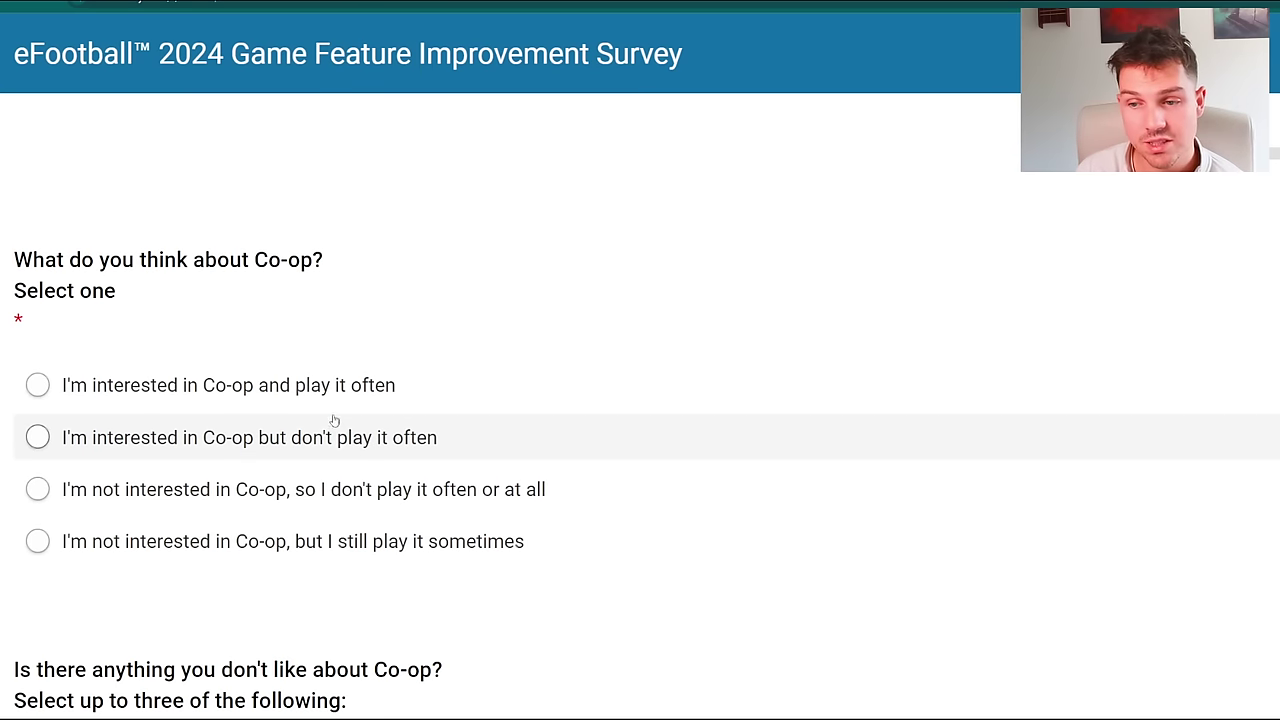
Answer the Co-op opinion question with "I'm interested in Co-op but don't play it often"
{"action": "left_click", "coordinate": [323, 447]}
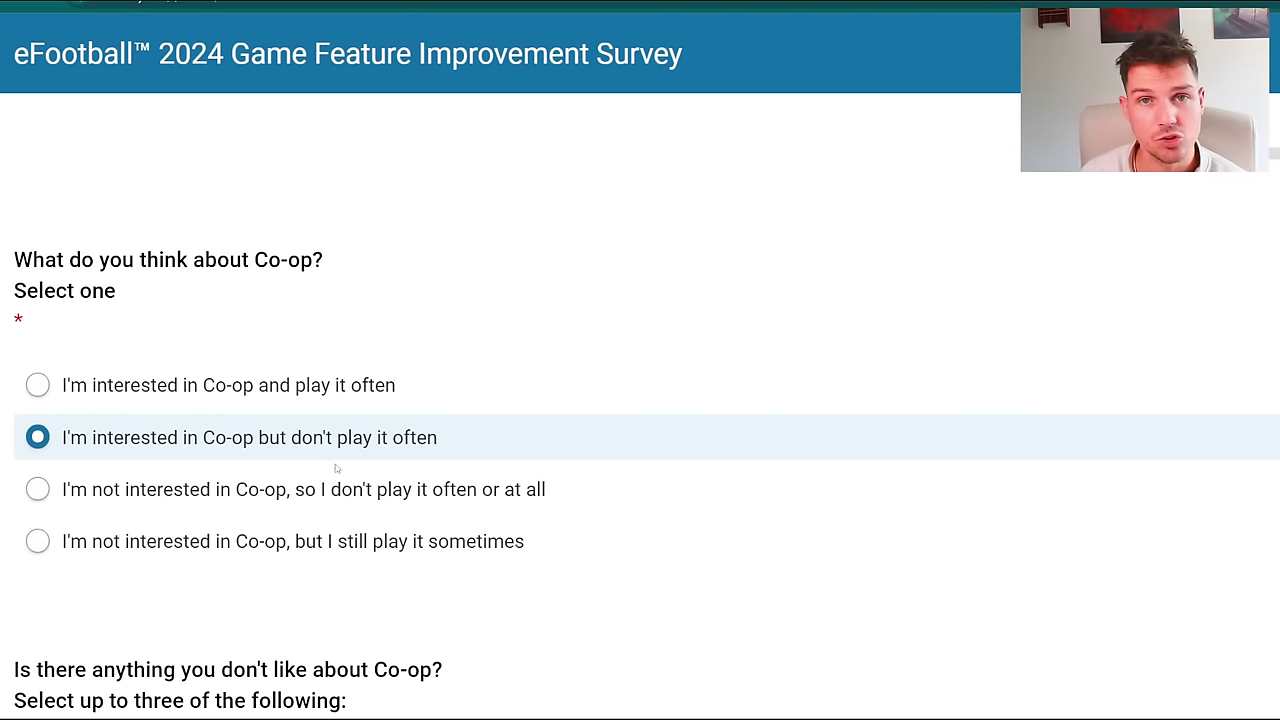
{"action": "scroll", "coordinate": [345, 474], "scroll_direction": "down", "scroll_amount": 3}
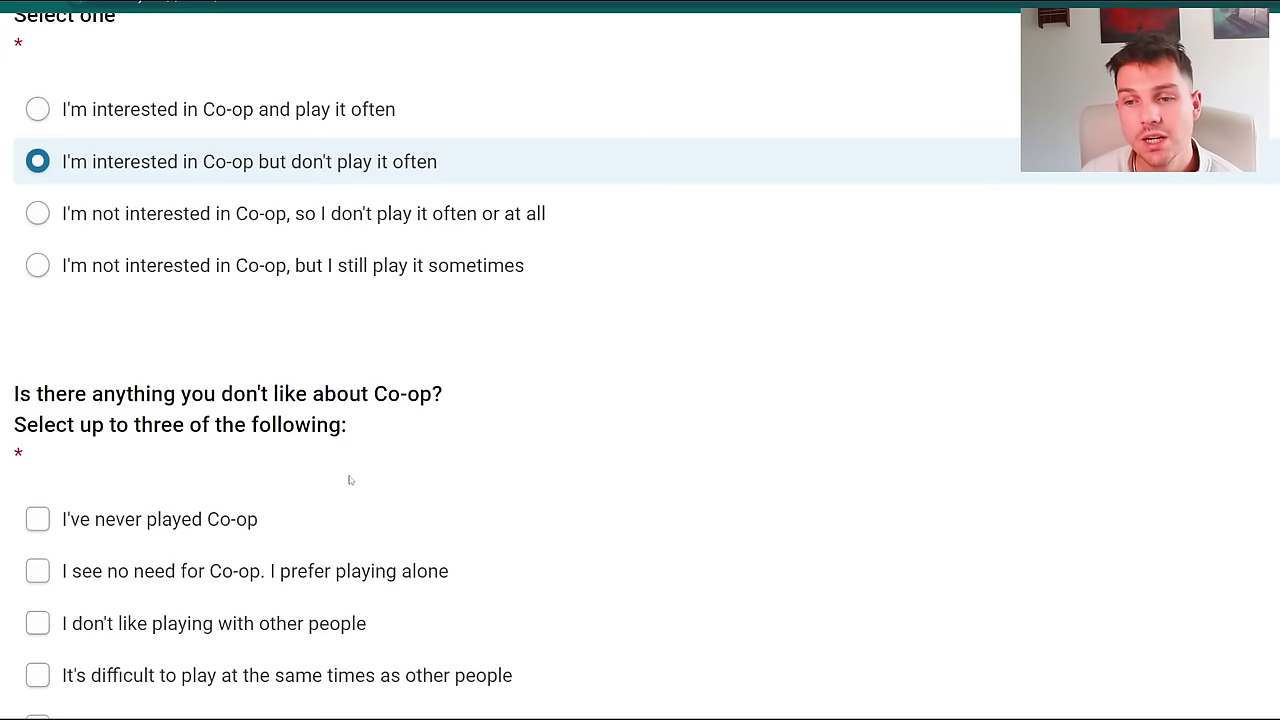
{"action": "scroll", "coordinate": [362, 447], "scroll_direction": "down", "scroll_amount": 2}
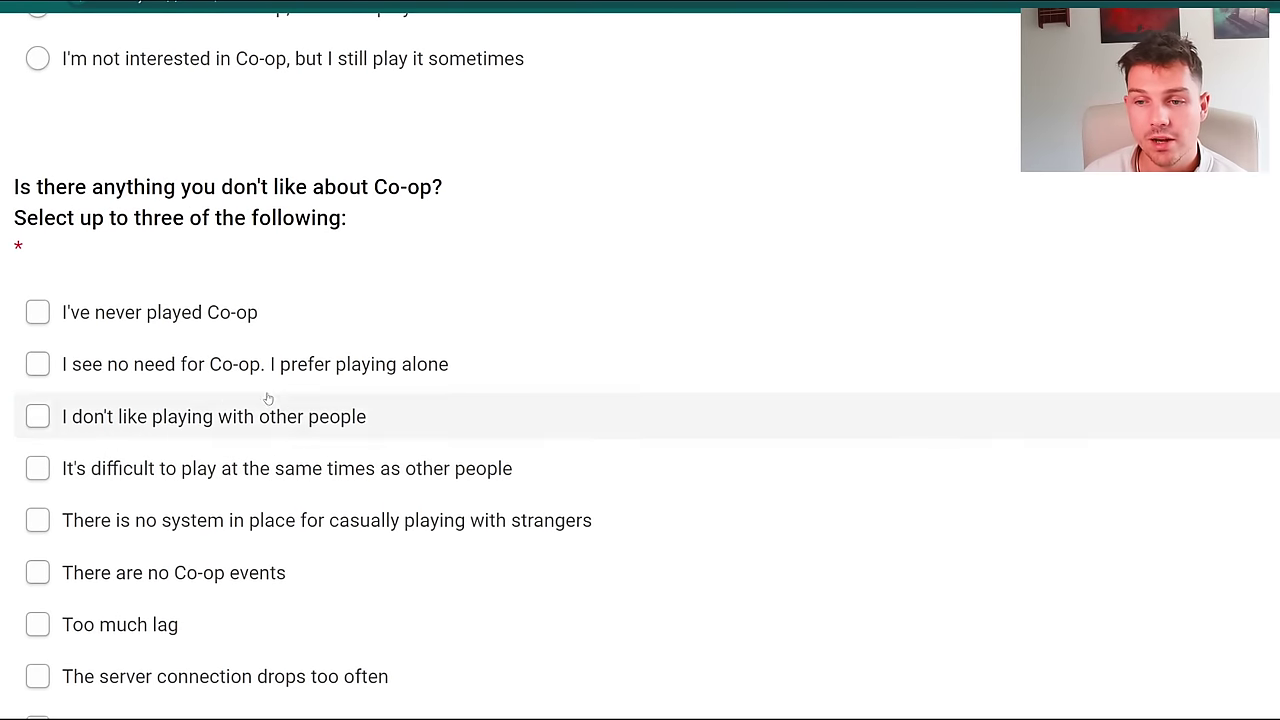
Select "There are no Co-op events" and "Too much lag" as dislikes about Co-op
{"action": "scroll", "coordinate": [362, 410], "scroll_direction": "down", "scroll_amount": 1}
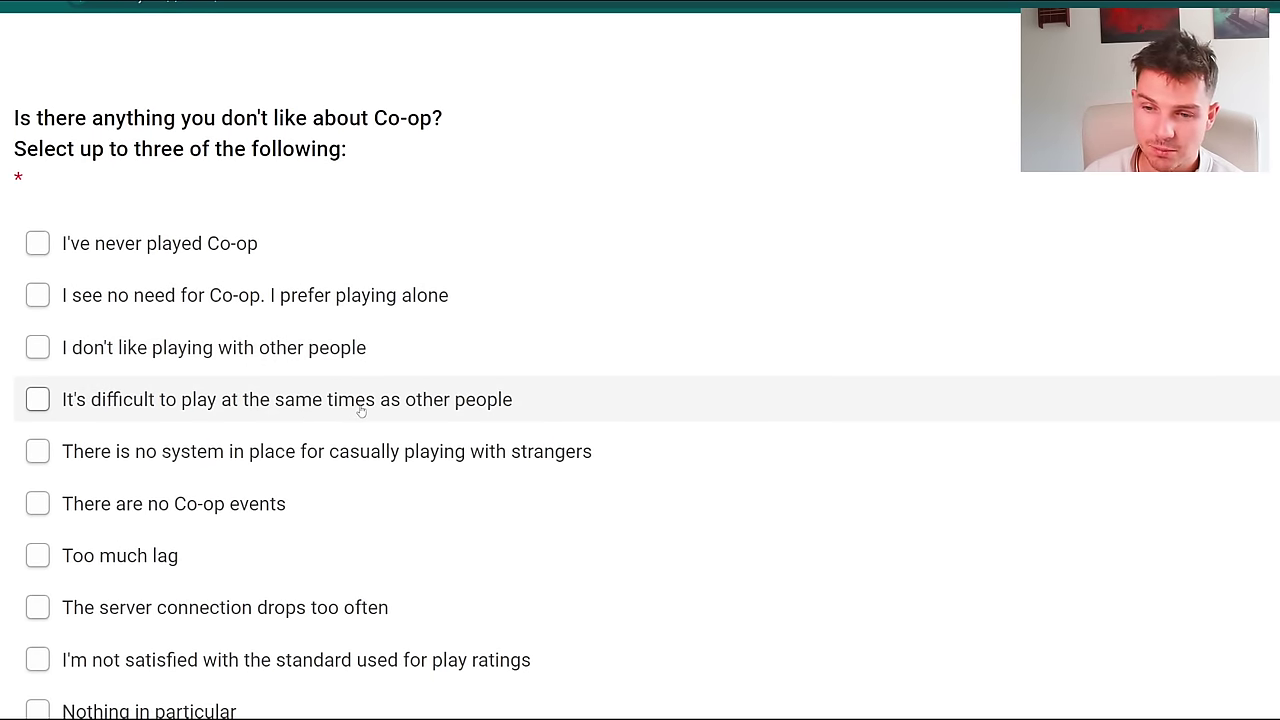
{"action": "scroll", "coordinate": [362, 410], "scroll_direction": "down", "scroll_amount": 1}
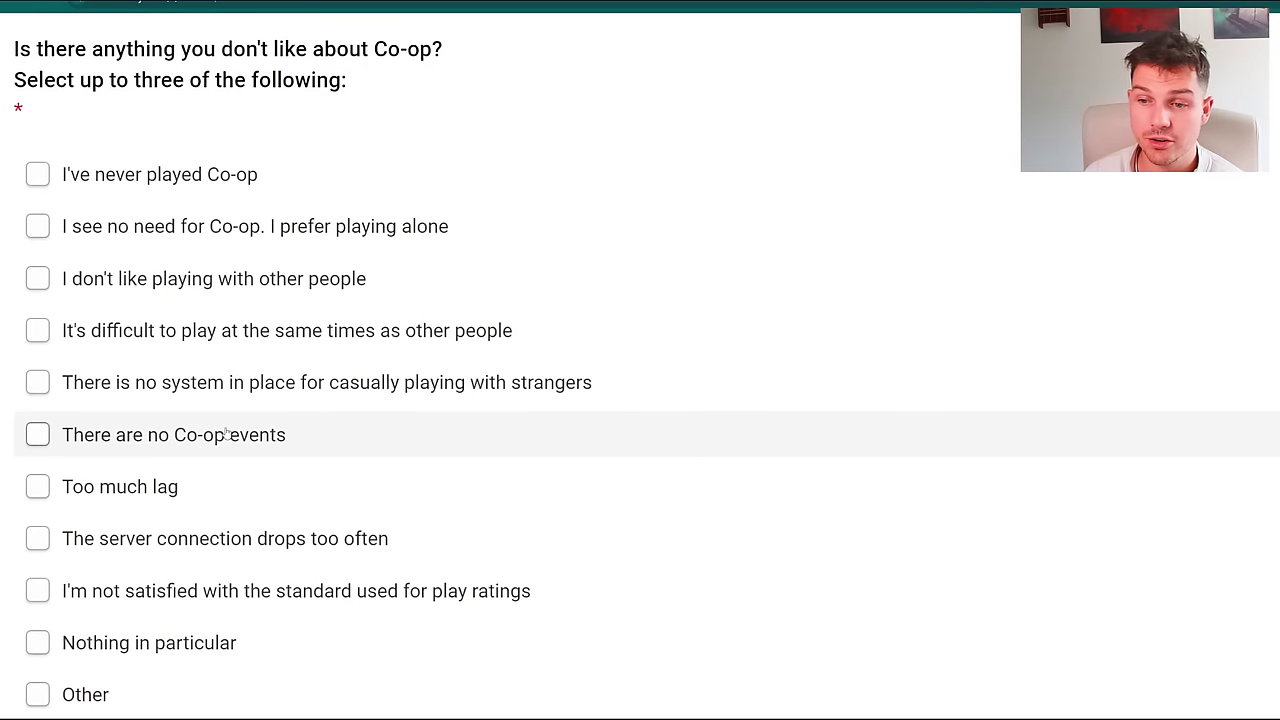
{"action": "left_click", "coordinate": [222, 434]}
{"action": "left_click", "coordinate": [140, 489]}
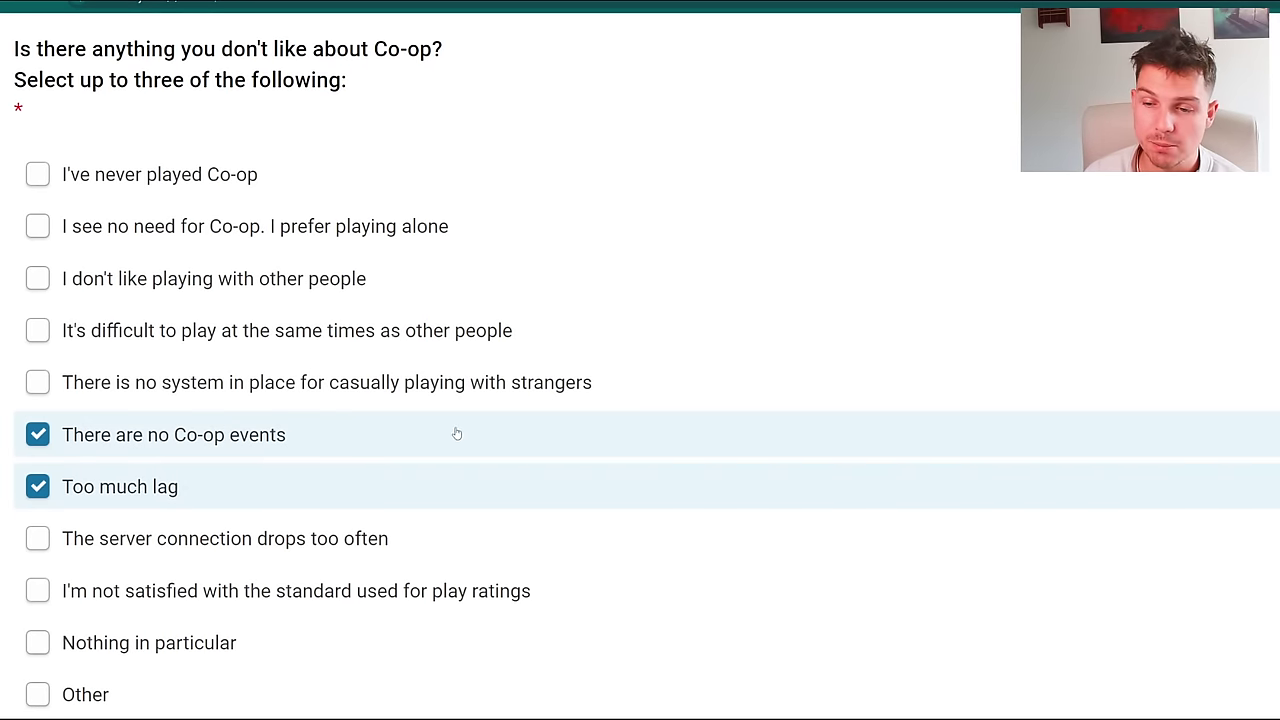
Select "I'm not satisfied with the standard used for play ratings" as the third Co-op dislike and continue to the next page
{"action": "scroll", "coordinate": [457, 434], "scroll_direction": "down", "scroll_amount": 2}
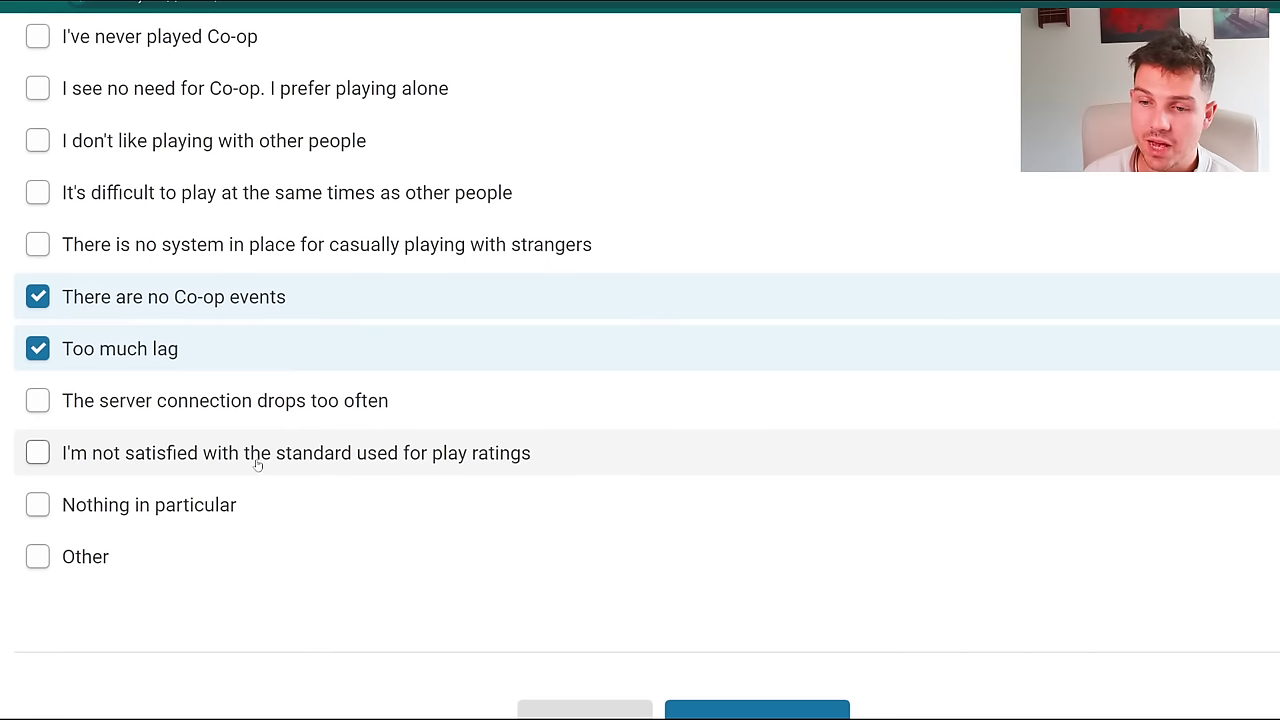
{"action": "left_click", "coordinate": [257, 462]}
{"action": "left_click", "coordinate": [740, 712]}
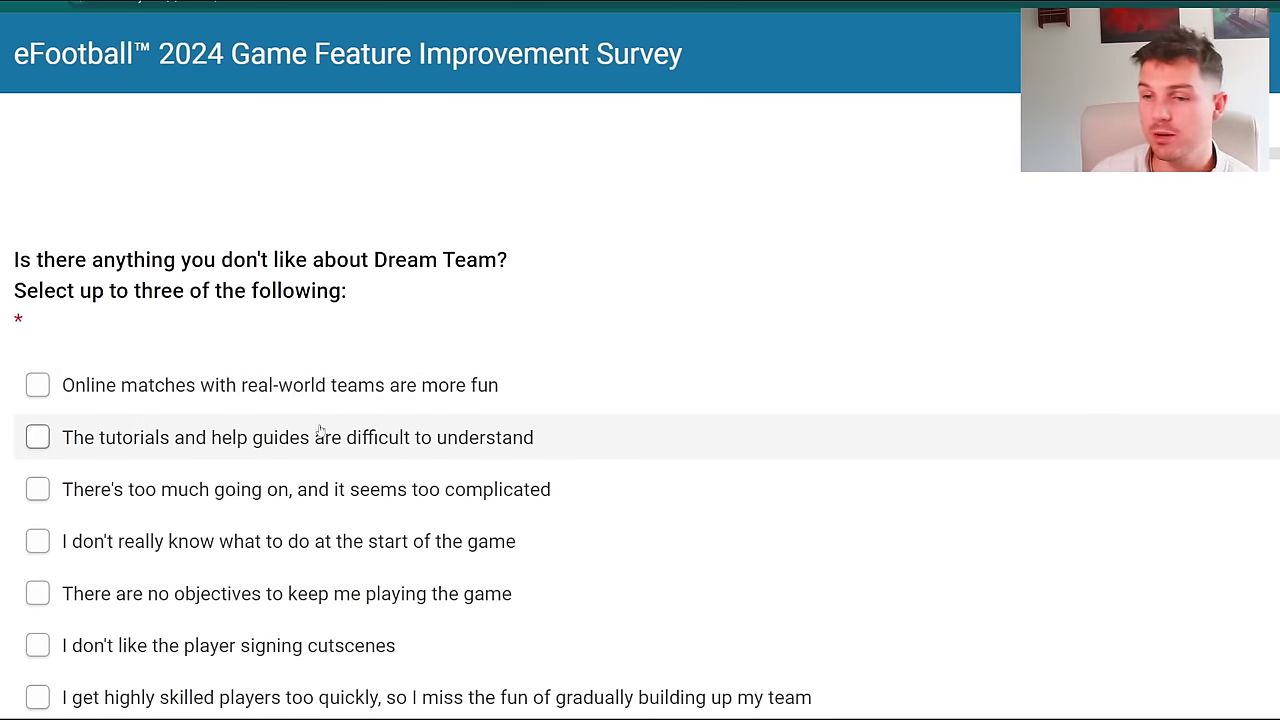
Select "There are no objectives to keep me playing the game" and the option about getting highly skilled players too quickly as Dream Team dislikes
{"action": "scroll", "coordinate": [323, 437], "scroll_direction": "down", "scroll_amount": 1}
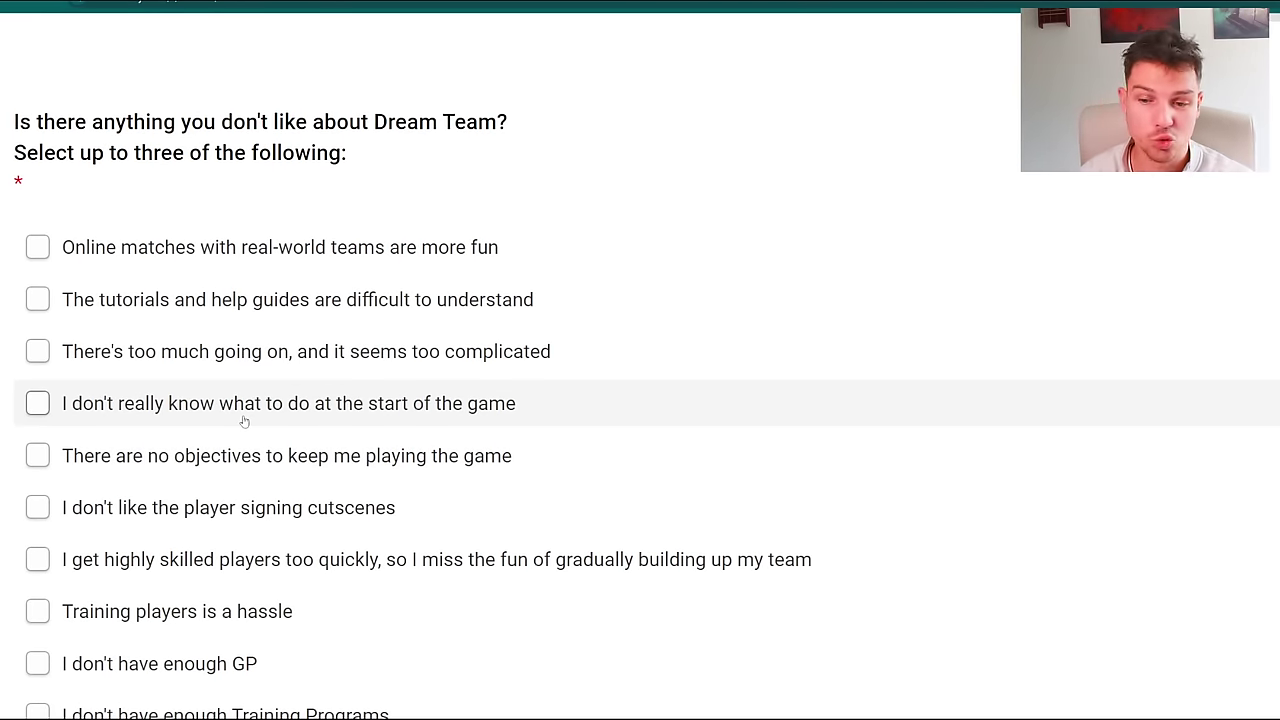
{"action": "scroll", "coordinate": [406, 286], "scroll_direction": "down", "scroll_amount": 3}
{"action": "scroll", "coordinate": [388, 318], "scroll_direction": "down", "scroll_amount": 2}
{"action": "scroll", "coordinate": [362, 430], "scroll_direction": "up", "scroll_amount": 4}
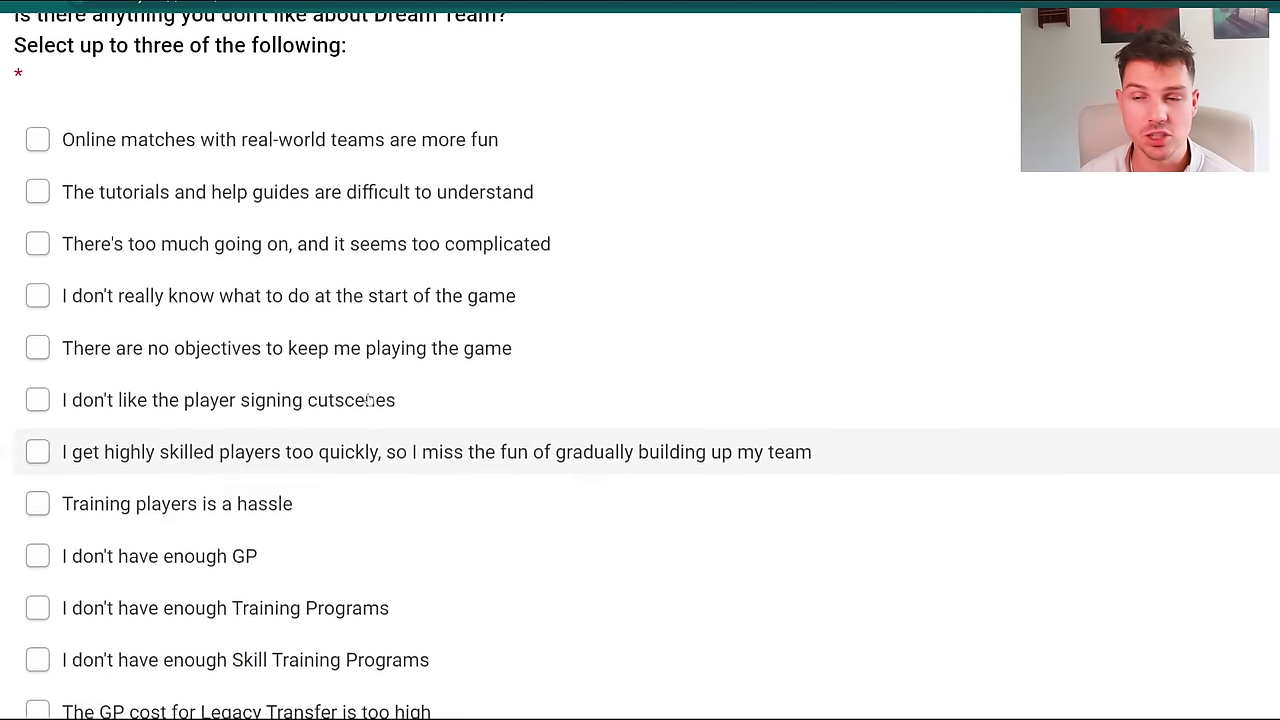
{"action": "scroll", "coordinate": [368, 398], "scroll_direction": "down", "scroll_amount": 2}
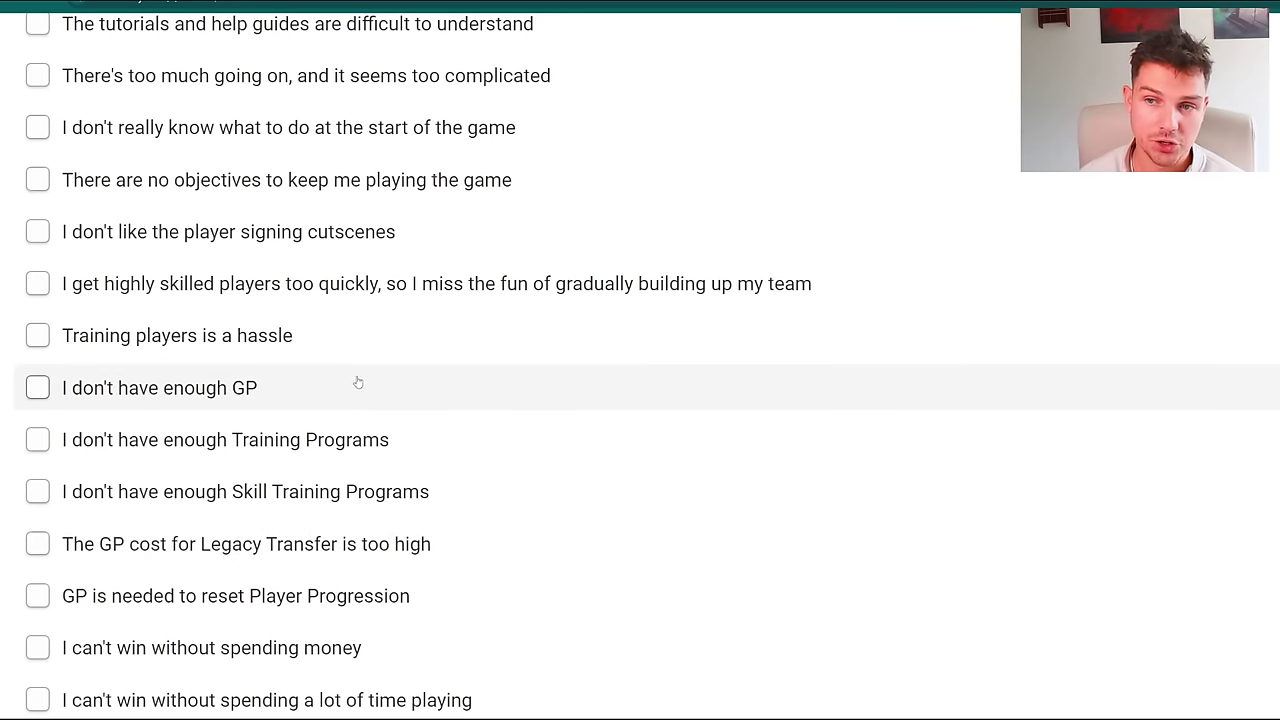
{"action": "scroll", "coordinate": [380, 400], "scroll_direction": "up", "scroll_amount": 2}
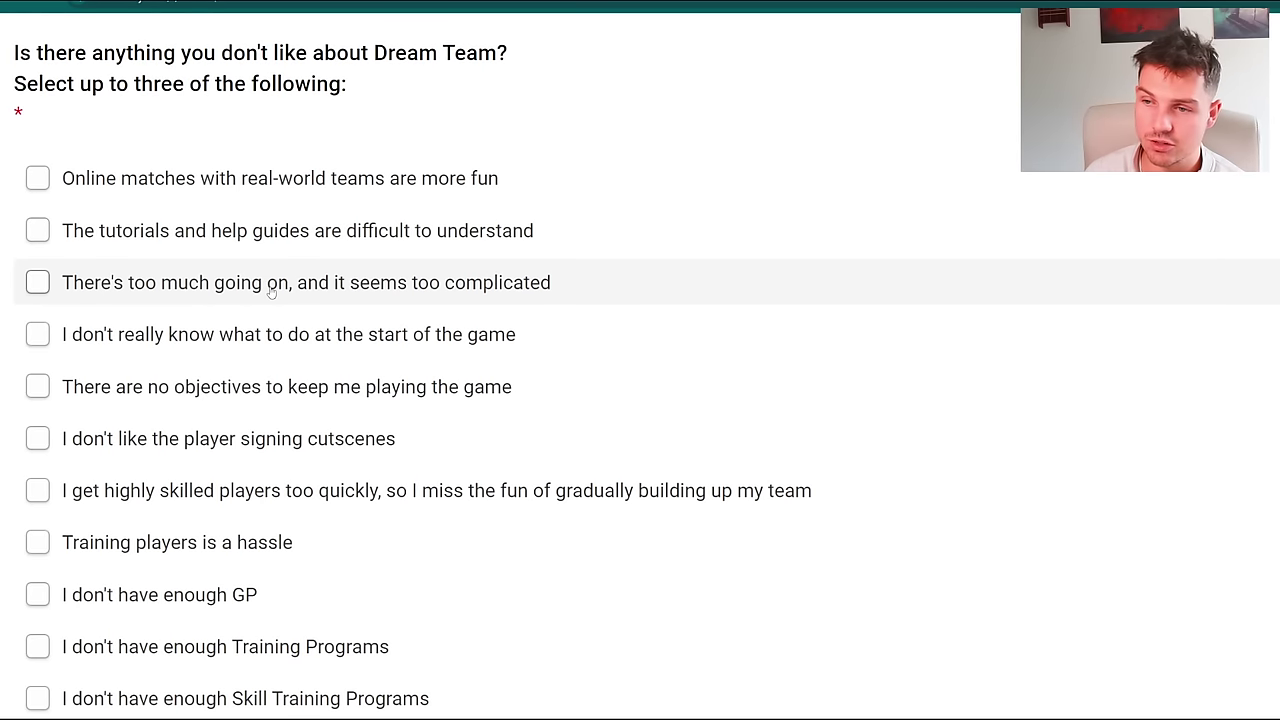
{"action": "left_click", "coordinate": [241, 393]}
{"action": "scroll", "coordinate": [265, 400], "scroll_direction": "down", "scroll_amount": 2}
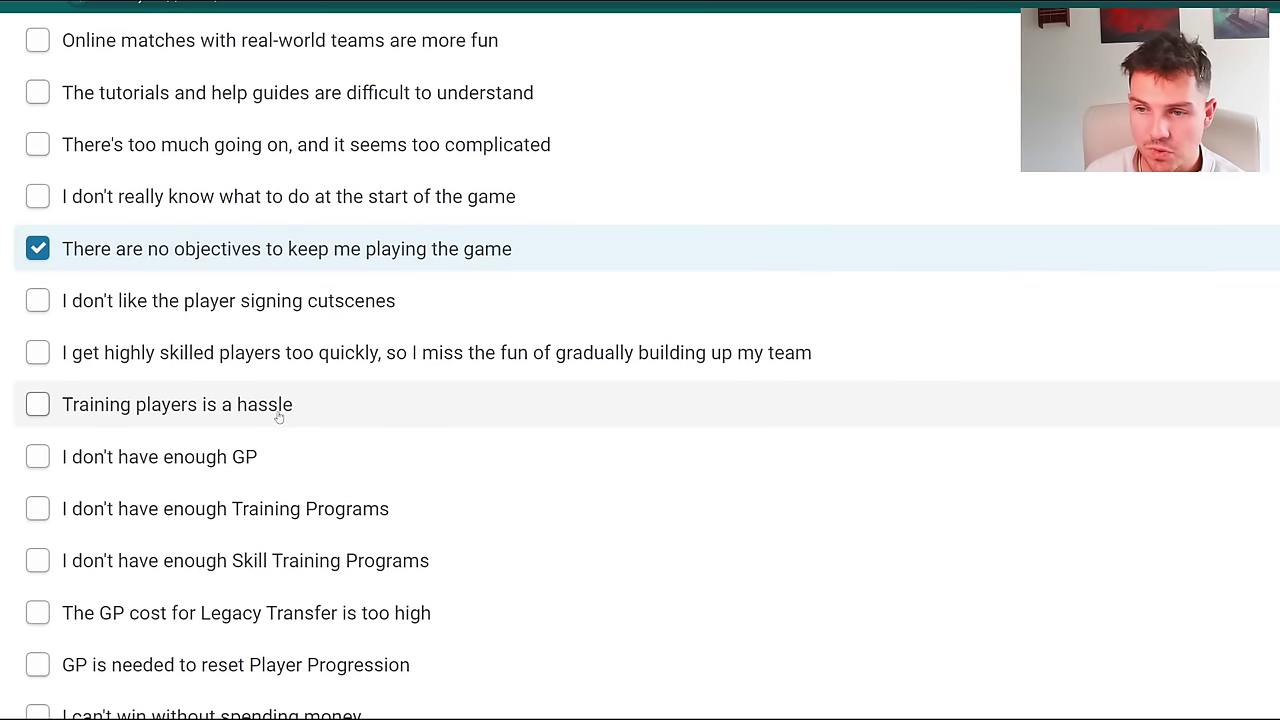
{"action": "left_click", "coordinate": [318, 358]}
Add "There's nothing to do since all the players are on the team, and the team is complete" and continue to the next page
{"action": "scroll", "coordinate": [319, 364], "scroll_direction": "down", "scroll_amount": 1}
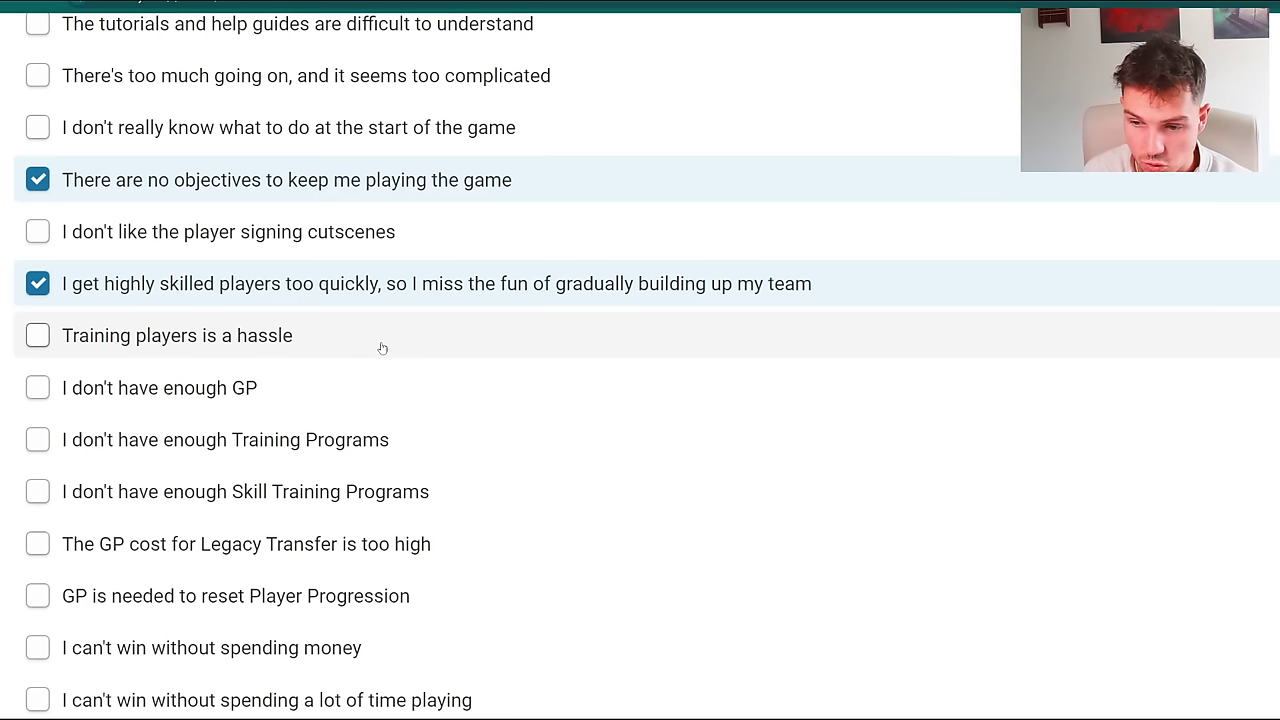
{"action": "scroll", "coordinate": [386, 351], "scroll_direction": "down", "scroll_amount": 2}
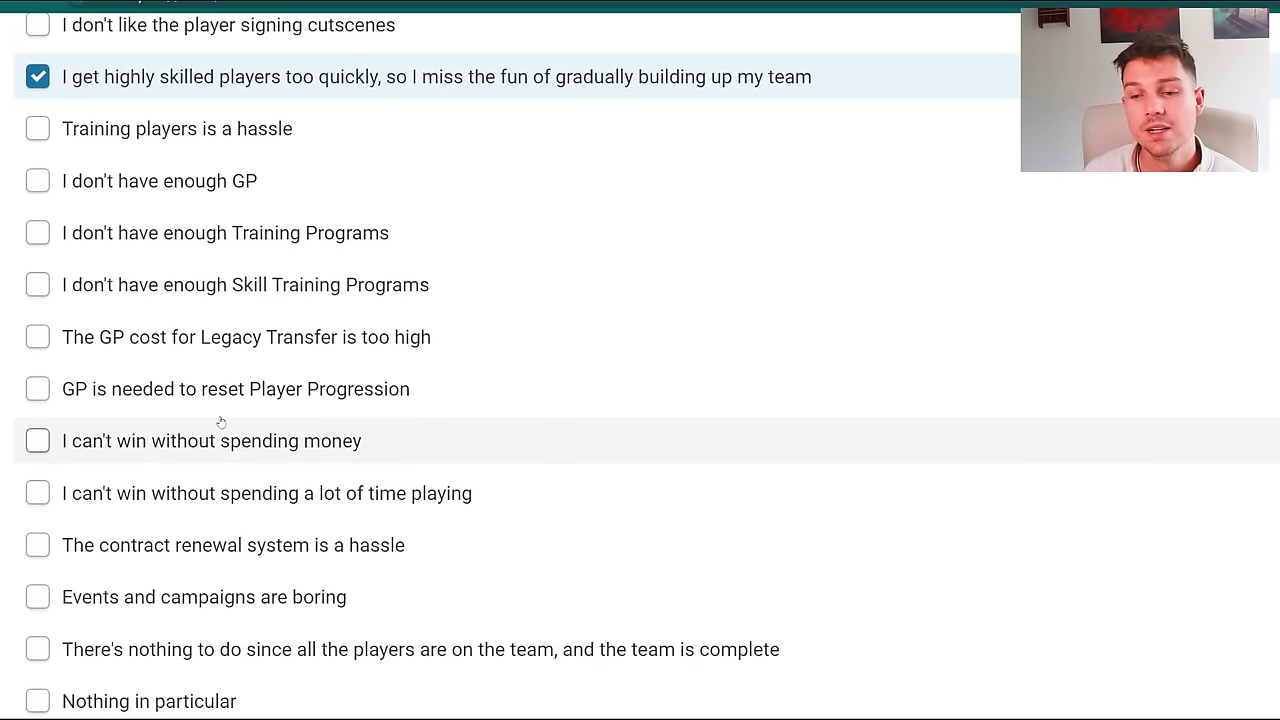
{"action": "scroll", "coordinate": [342, 400], "scroll_direction": "down", "scroll_amount": 2}
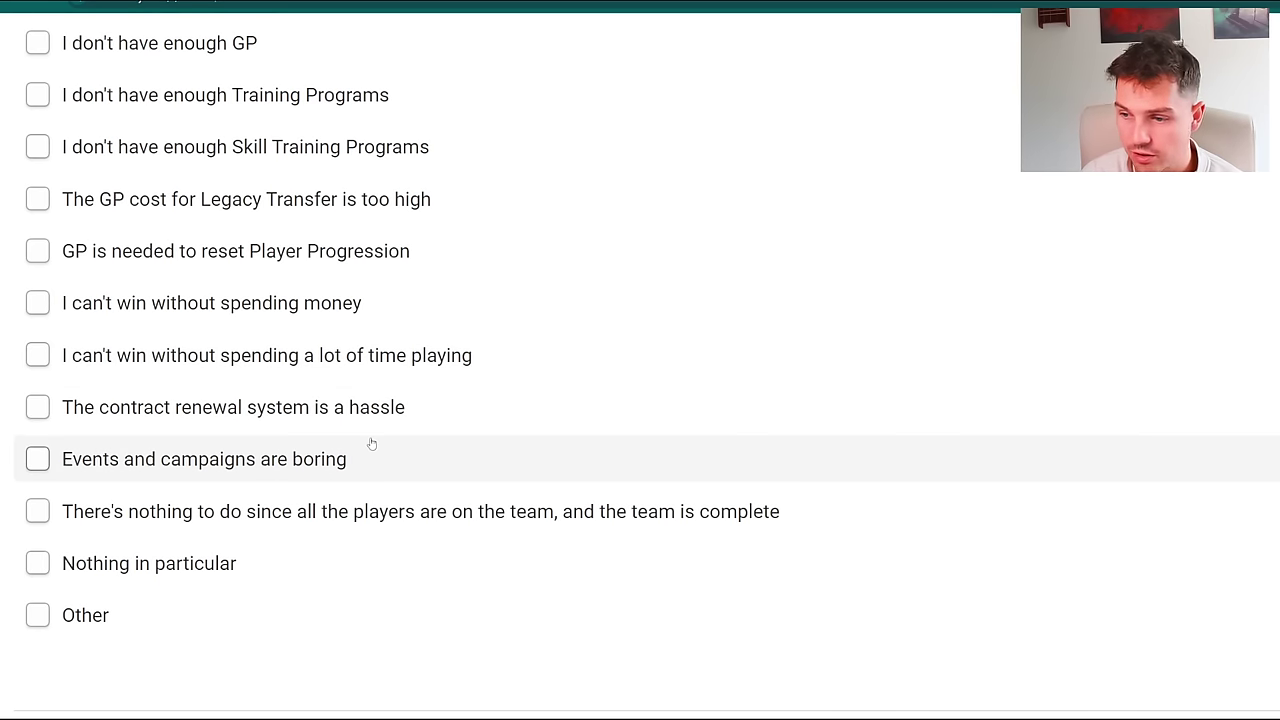
{"action": "left_click", "coordinate": [372, 508]}
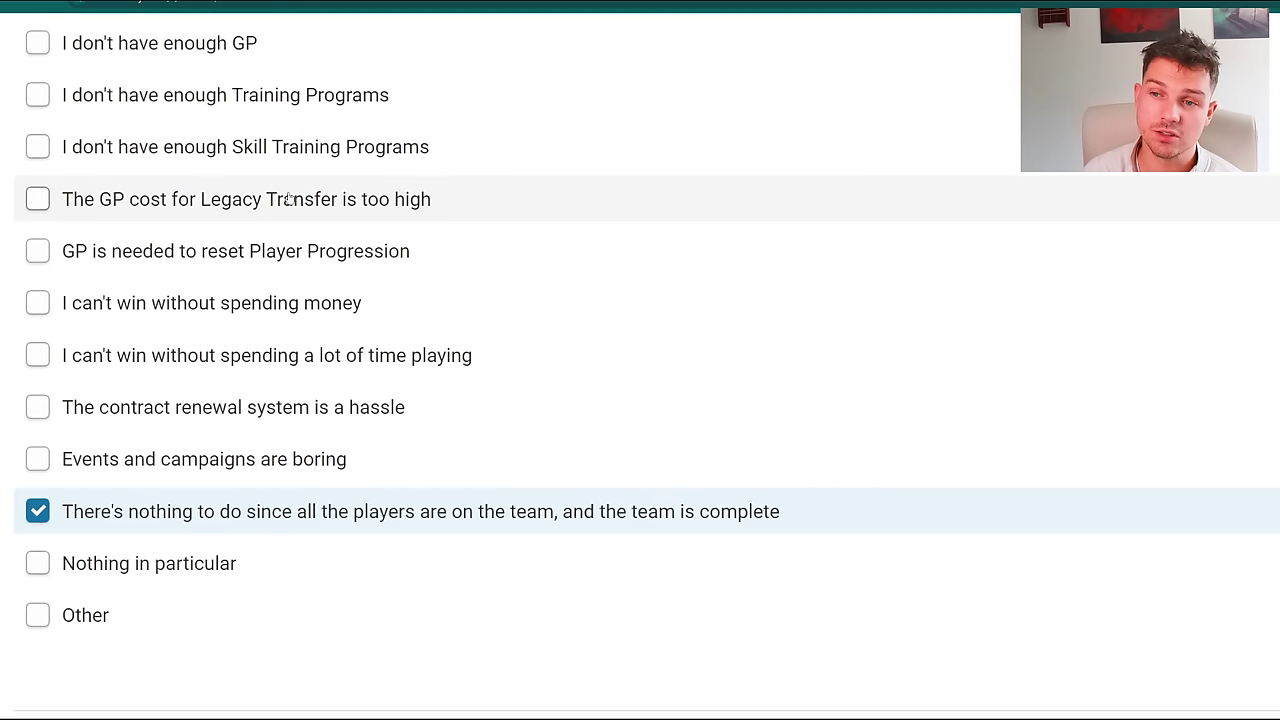
{"action": "scroll", "coordinate": [320, 220], "scroll_direction": "down", "scroll_amount": 2}
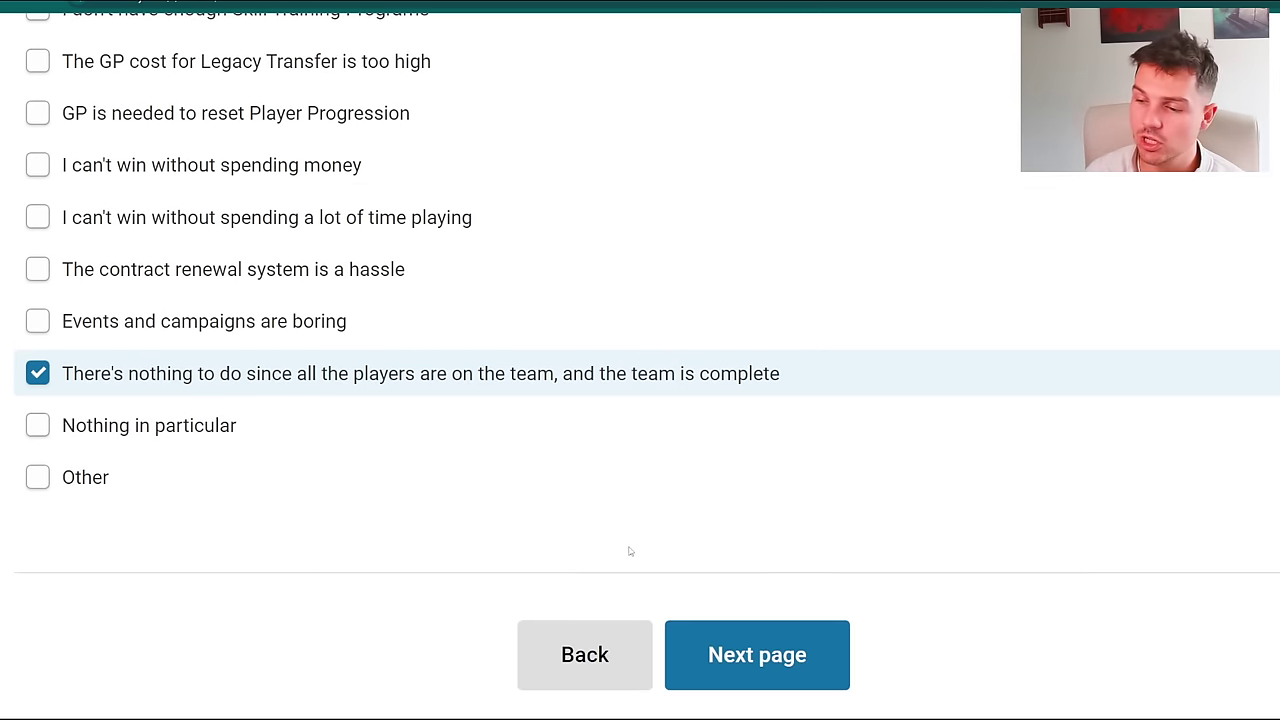
{"action": "left_click", "coordinate": [745, 640]}
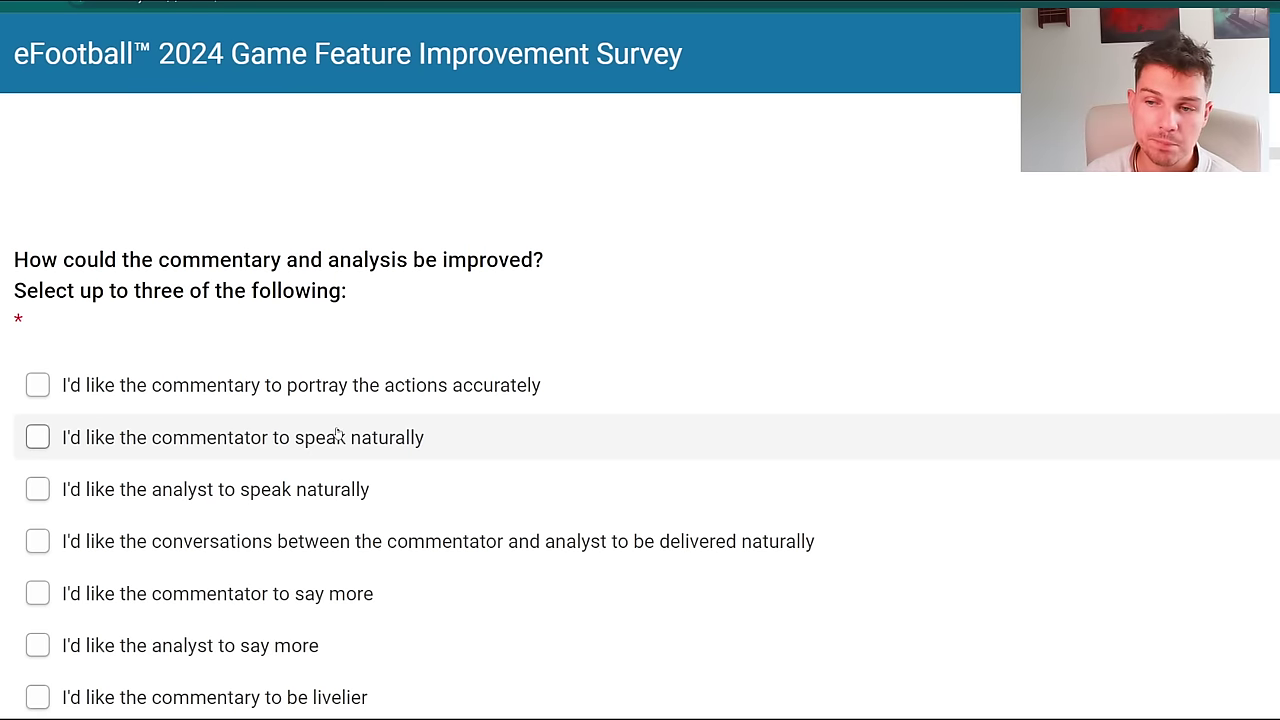
Select "I'd like the commentator's dialogue to be more interesting" as a commentary improvement
{"action": "scroll", "coordinate": [338, 440], "scroll_direction": "down", "scroll_amount": 3}
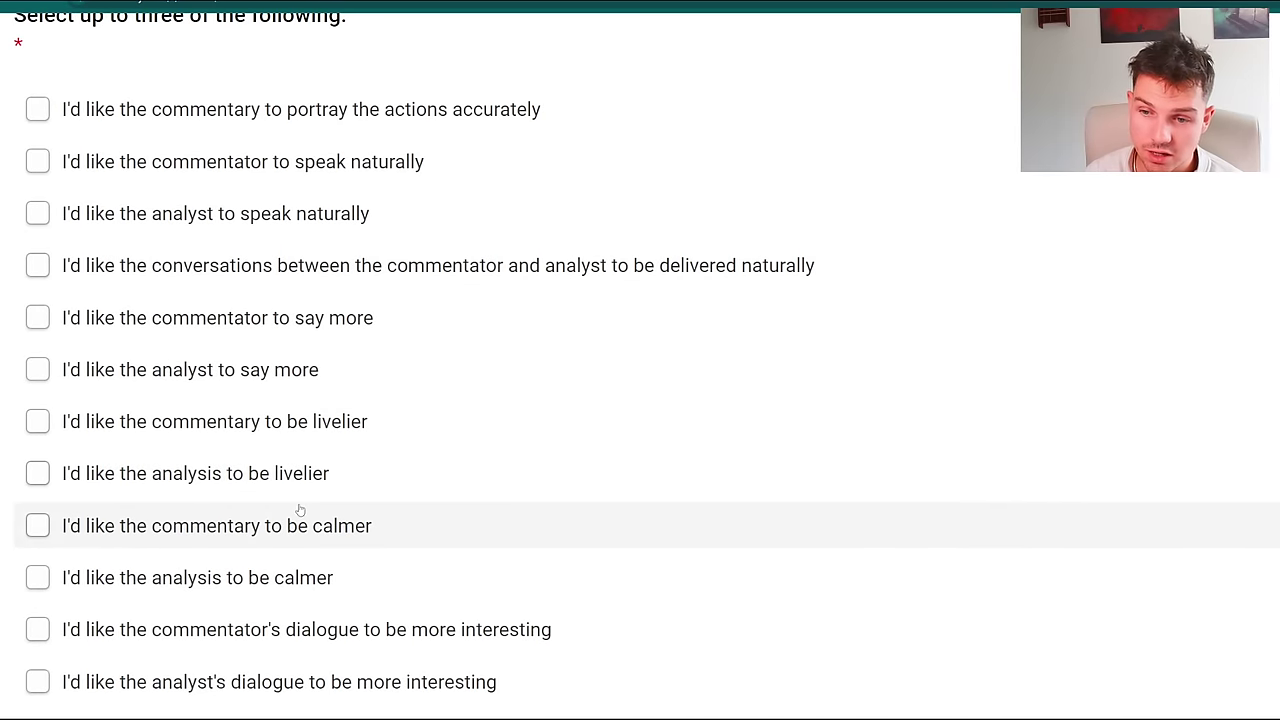
{"action": "scroll", "coordinate": [330, 450], "scroll_direction": "down", "scroll_amount": 2}
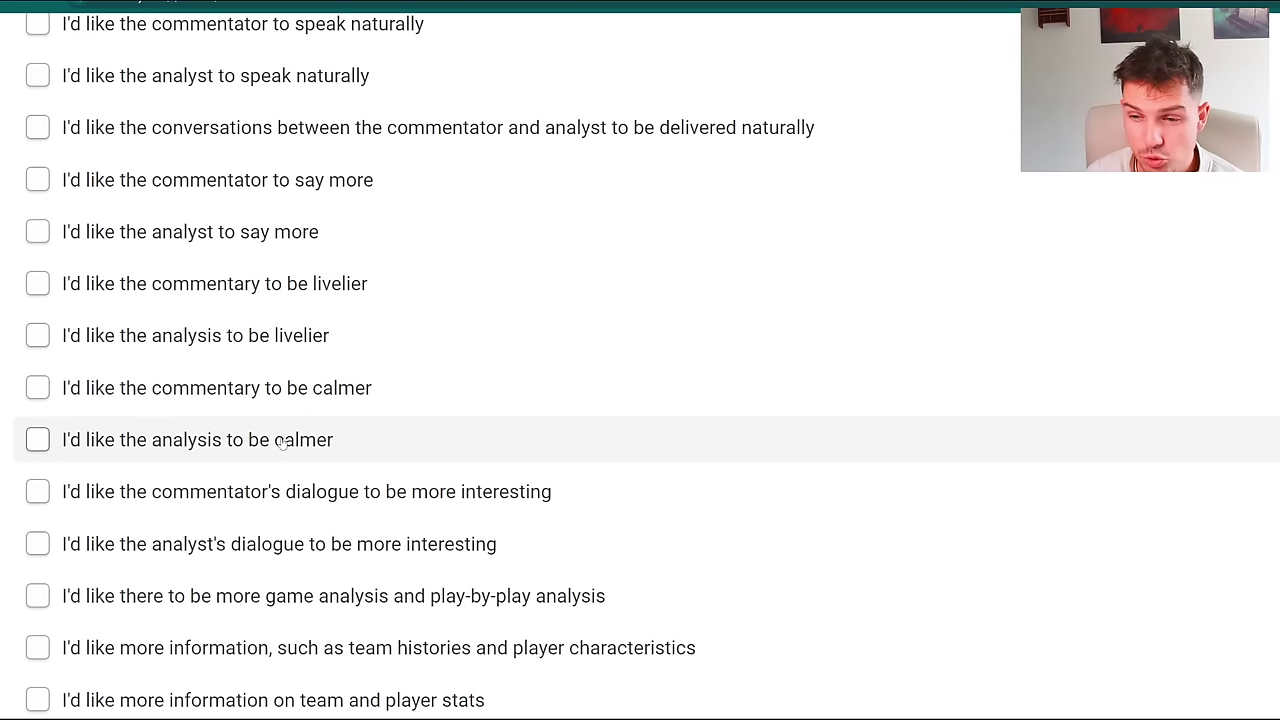
{"action": "left_click", "coordinate": [319, 494]}
Add "I'd like more variation match to match" and "I'd like to hear team and player names more often", and continue to the next page
{"action": "scroll", "coordinate": [603, 491], "scroll_direction": "down", "scroll_amount": 6}
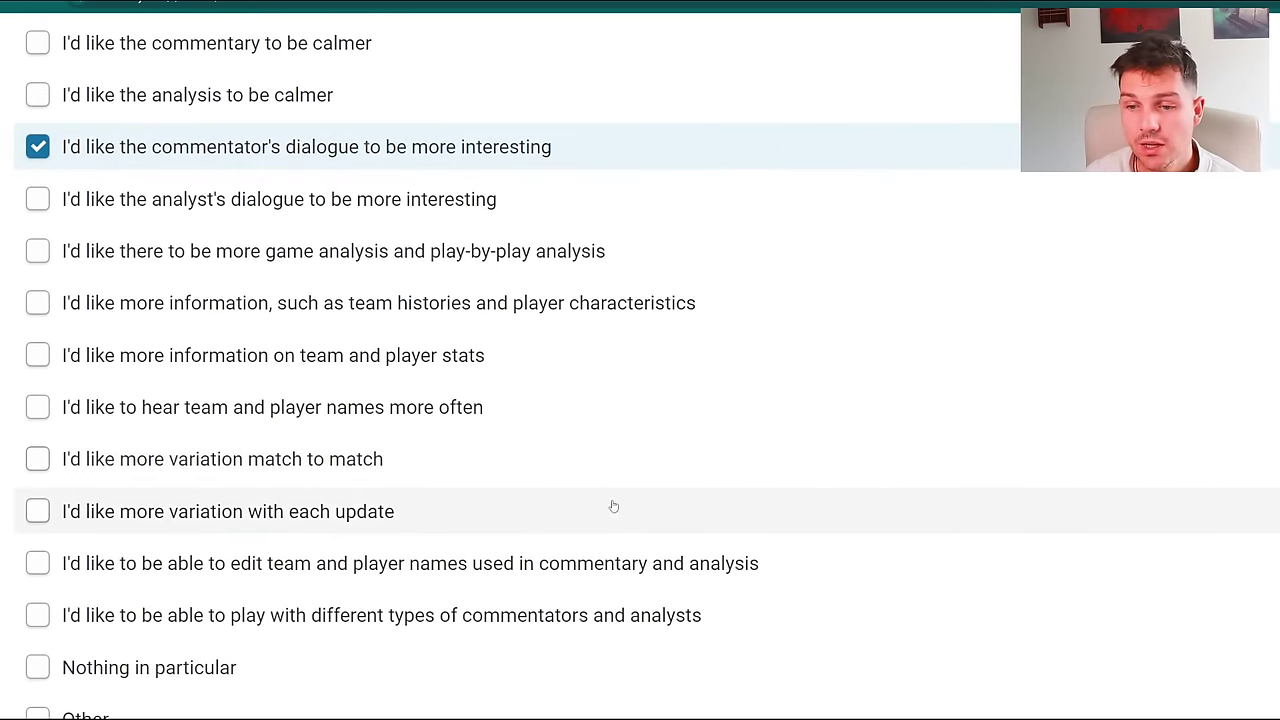
{"action": "left_click", "coordinate": [268, 256]}
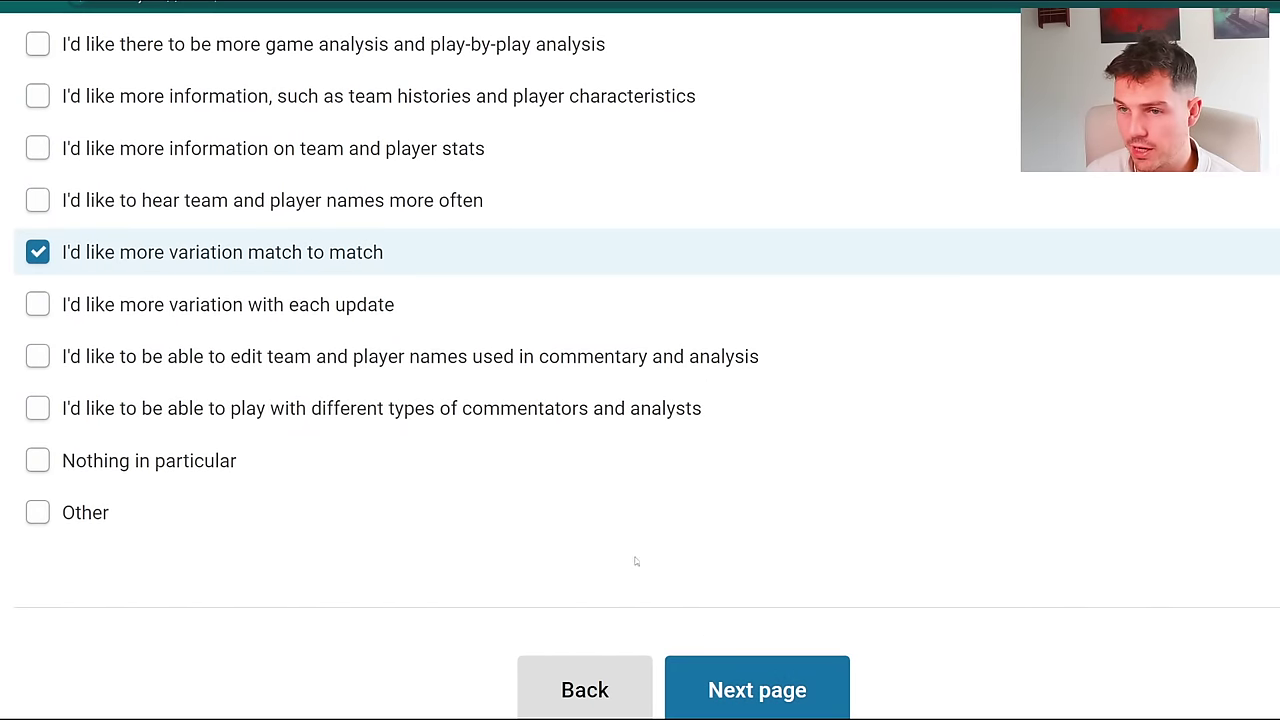
{"action": "left_click", "coordinate": [350, 203]}
{"action": "left_click", "coordinate": [788, 698]}
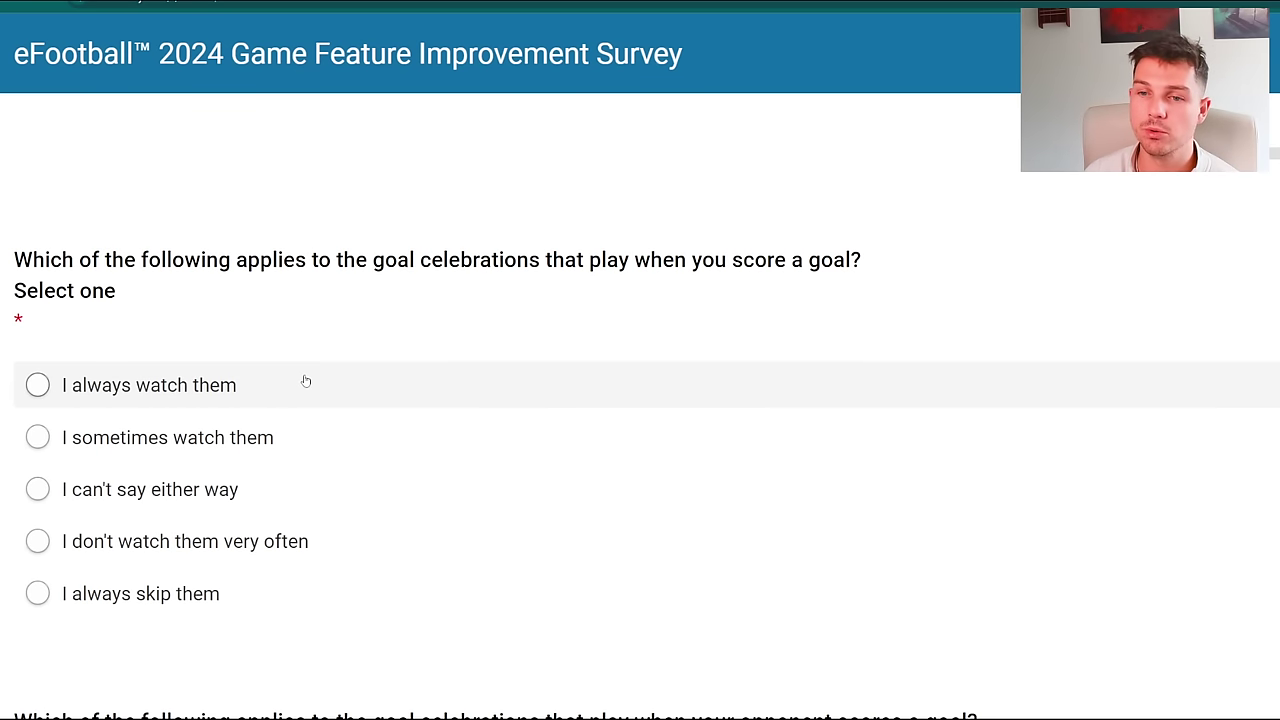
Answer "I sometimes watch them" for own goal celebrations and "I'm interested in them" for the opponent's, and continue to the next page
{"action": "left_click", "coordinate": [266, 442]}
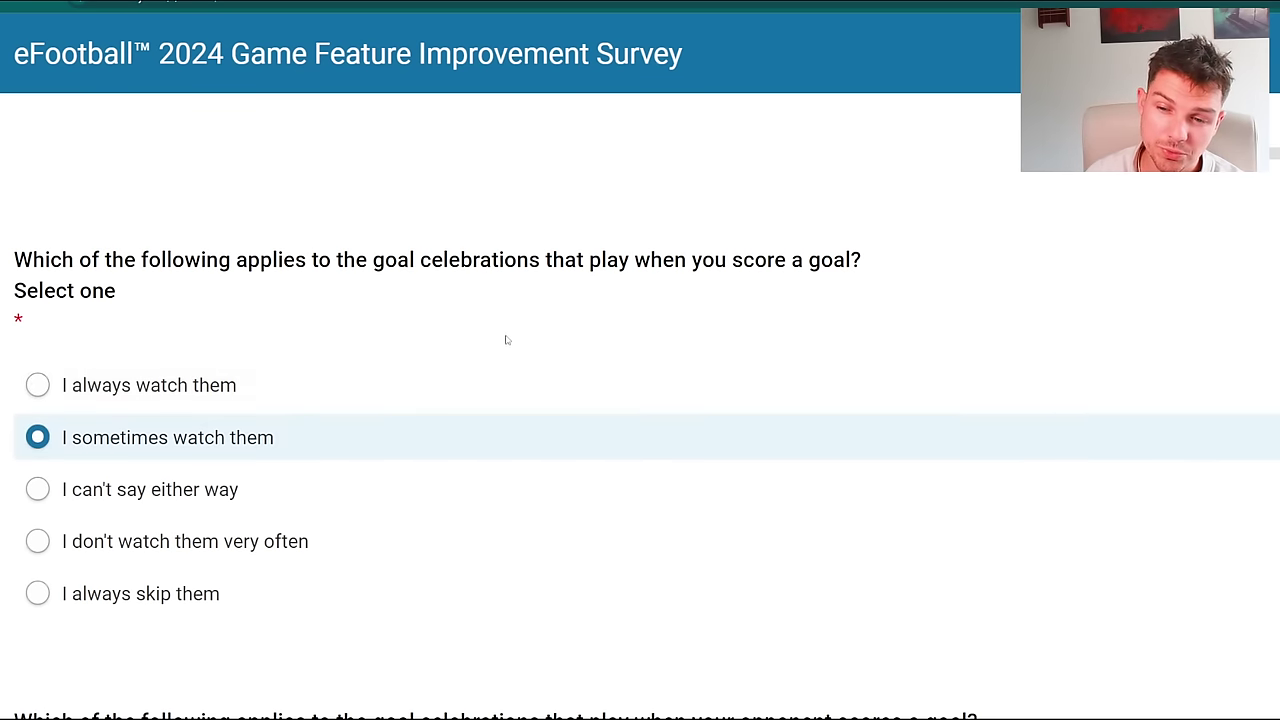
{"action": "scroll", "coordinate": [506, 340], "scroll_direction": "down", "scroll_amount": 2}
{"action": "scroll", "coordinate": [508, 352], "scroll_direction": "down", "scroll_amount": 3}
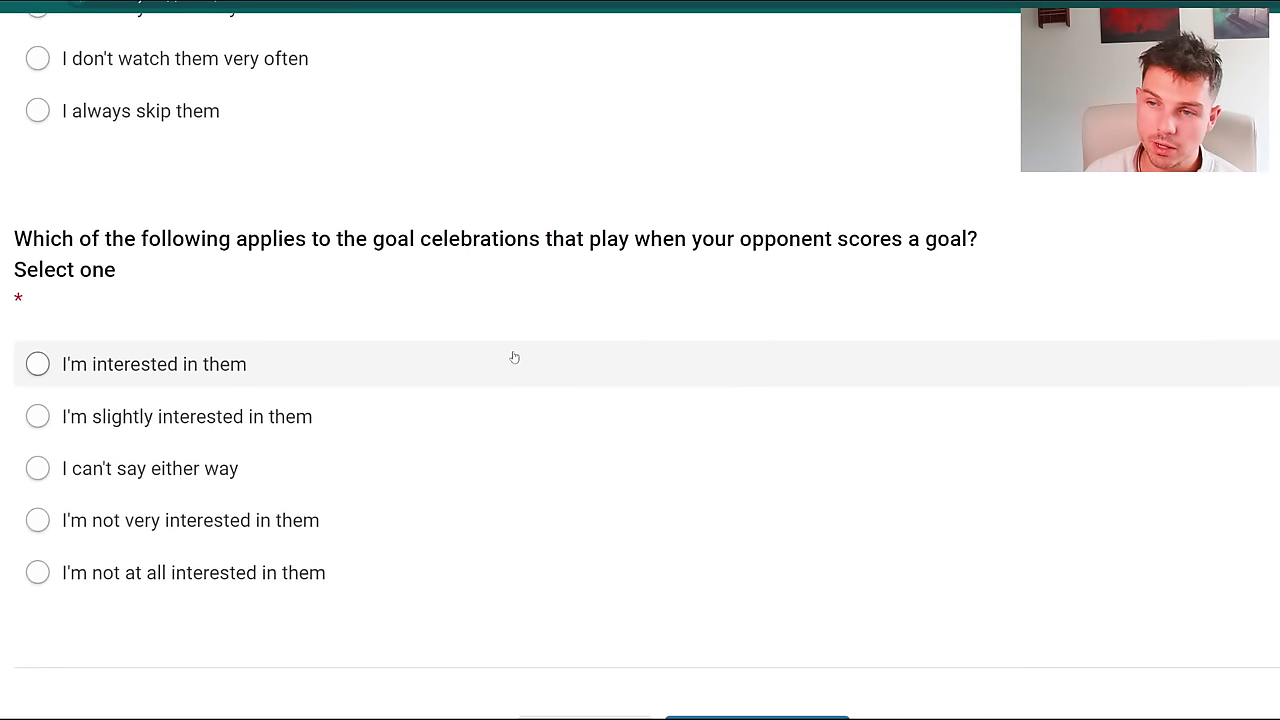
{"action": "left_click", "coordinate": [302, 418]}
{"action": "left_click", "coordinate": [264, 522]}
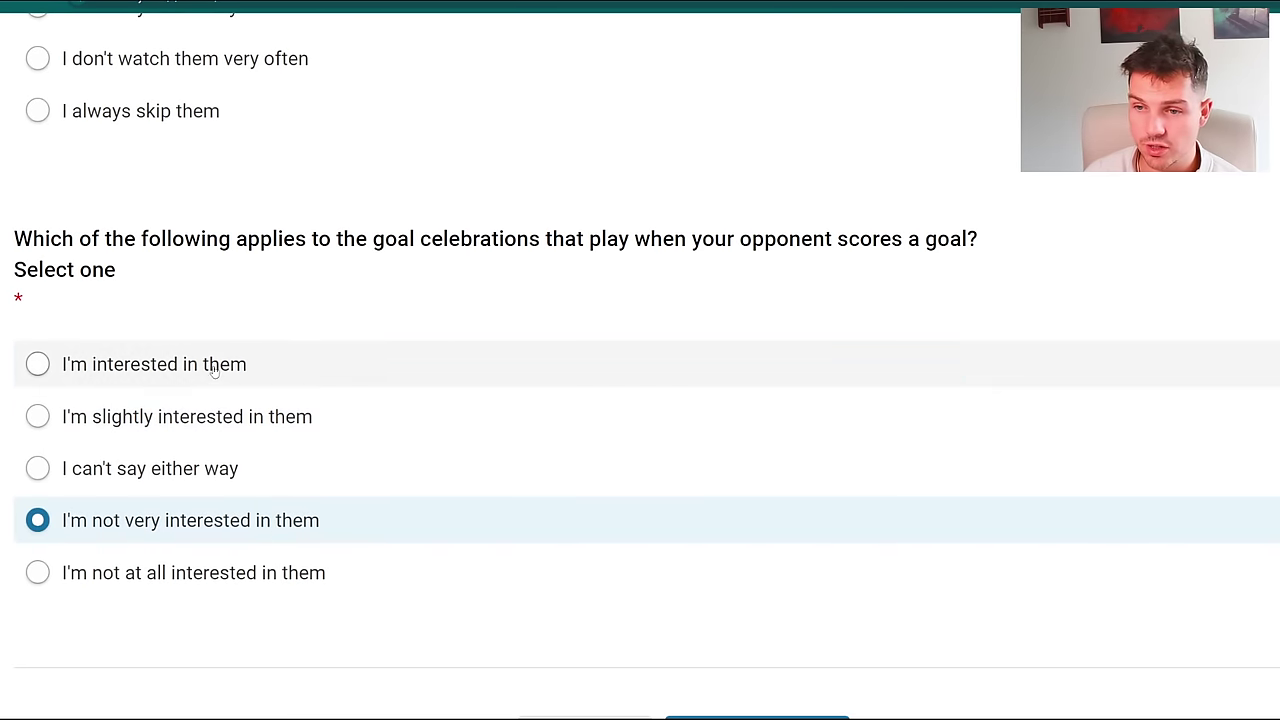
{"action": "left_click", "coordinate": [220, 366]}
{"action": "scroll", "coordinate": [491, 384], "scroll_direction": "down", "scroll_amount": 2}
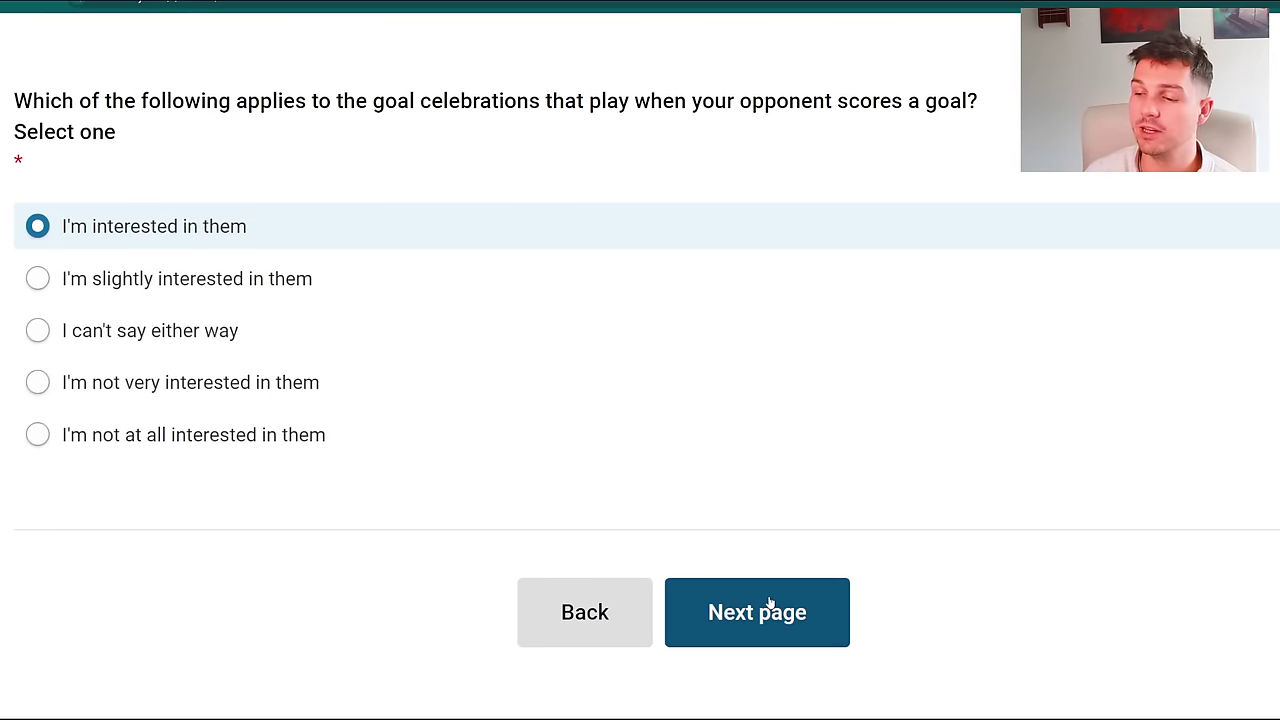
{"action": "left_click", "coordinate": [770, 604]}
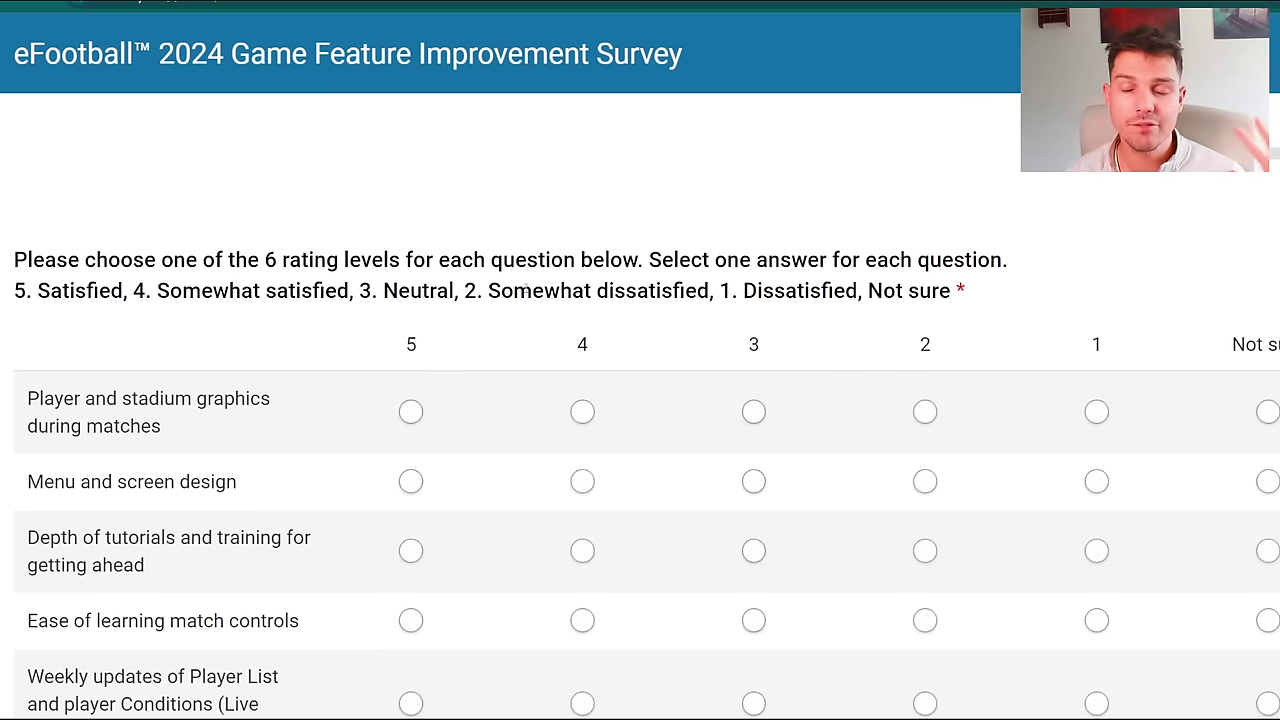
Rate player and stadium graphics during matches as 2, and menu and screen design as 1
{"action": "scroll", "coordinate": [527, 290], "scroll_direction": "down", "scroll_amount": 6}
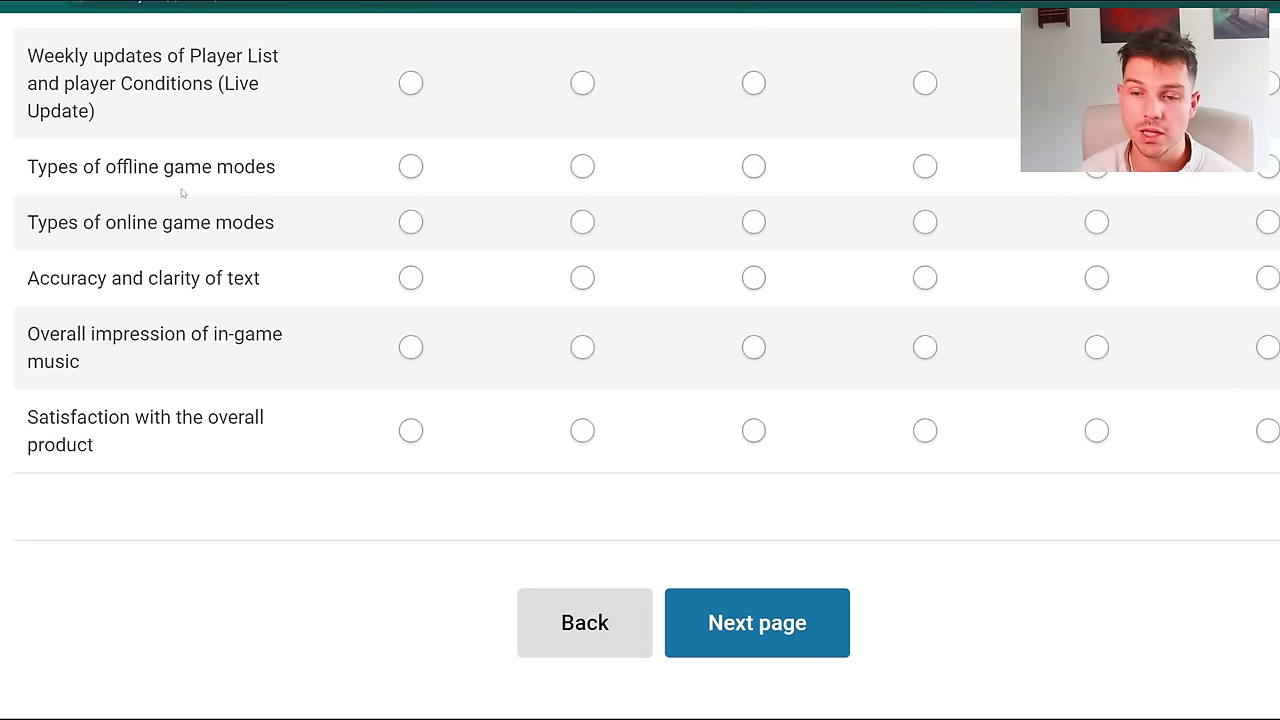
{"action": "scroll", "coordinate": [185, 192], "scroll_direction": "up", "scroll_amount": 3}
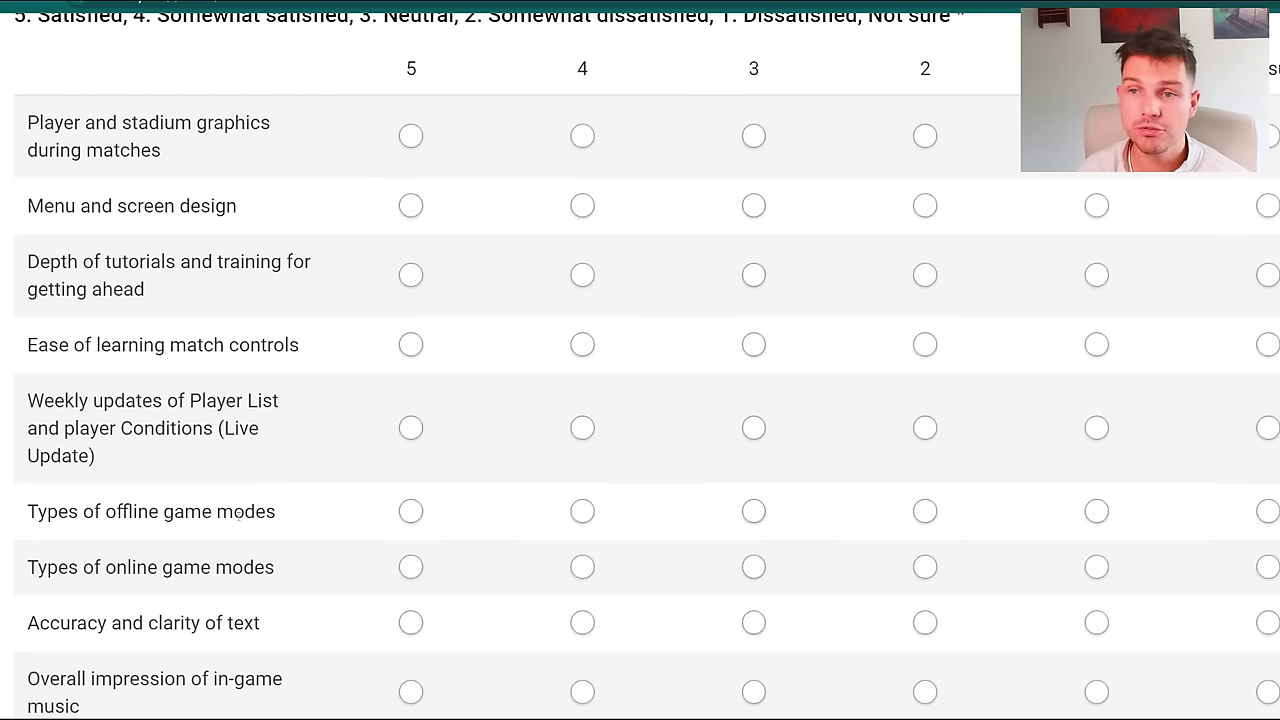
{"action": "scroll", "coordinate": [414, 423], "scroll_direction": "up", "scroll_amount": 1}
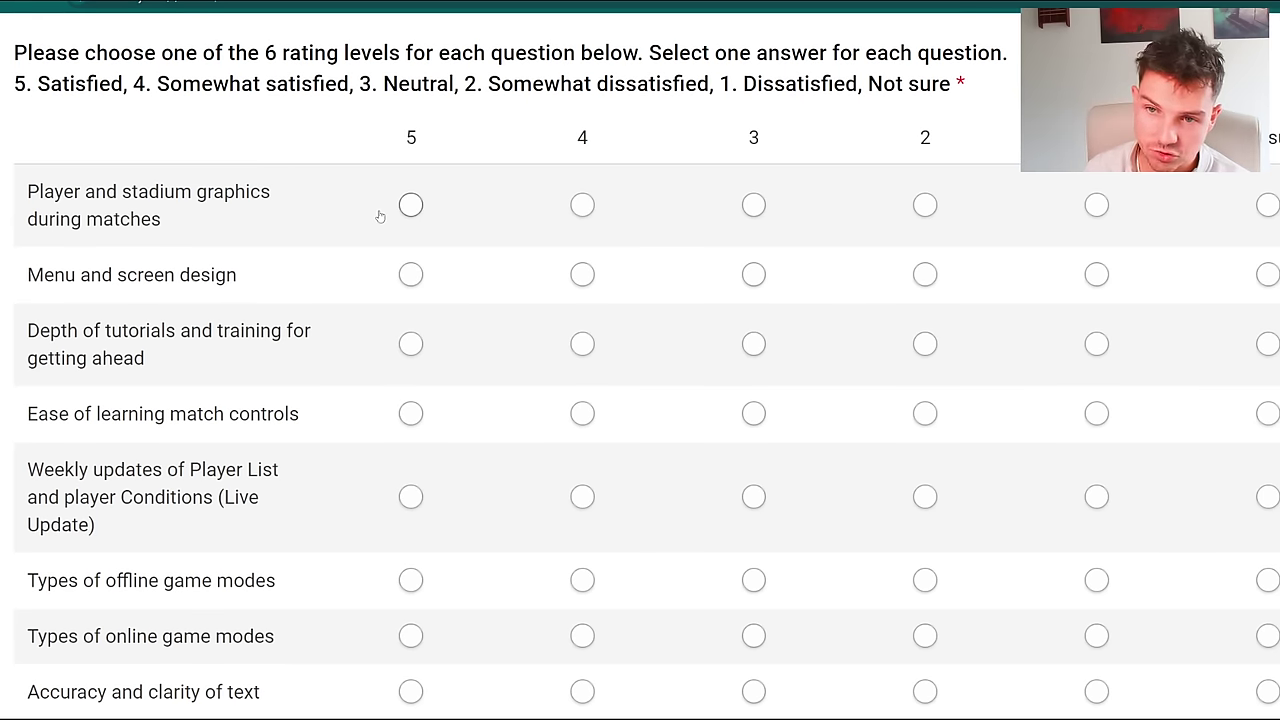
{"action": "left_click", "coordinate": [925, 206]}
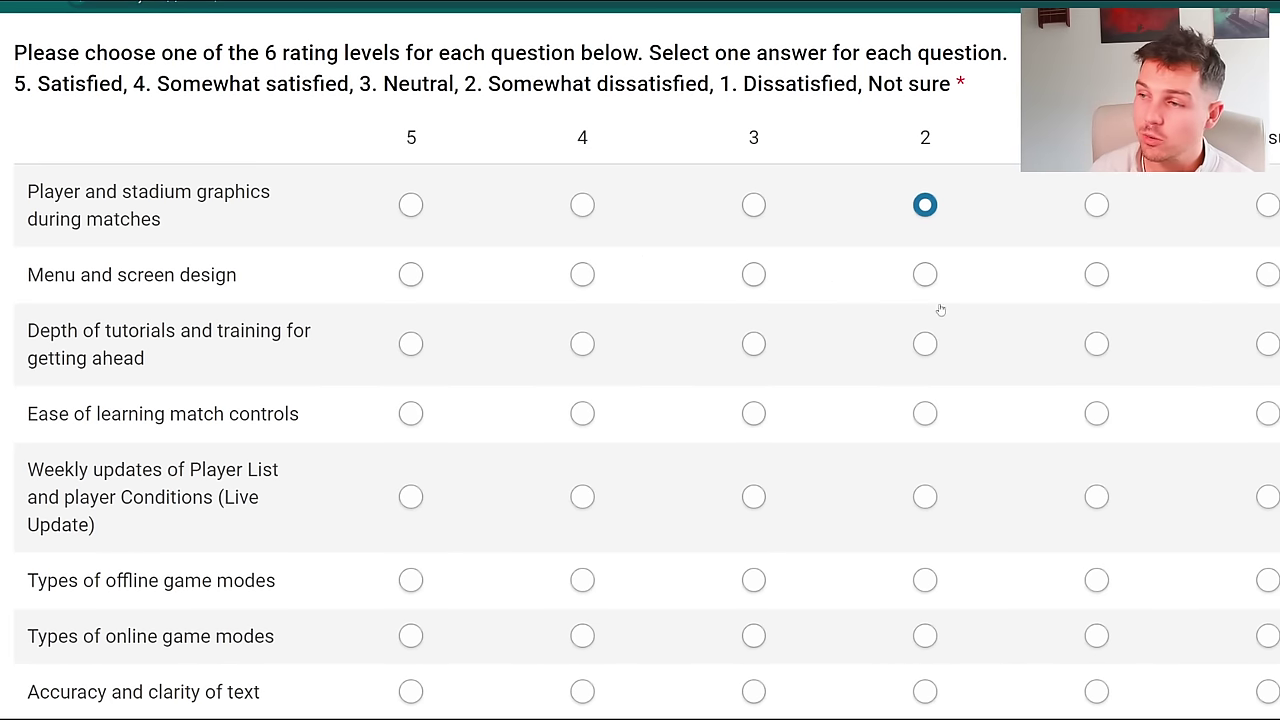
{"action": "left_click", "coordinate": [1096, 279]}
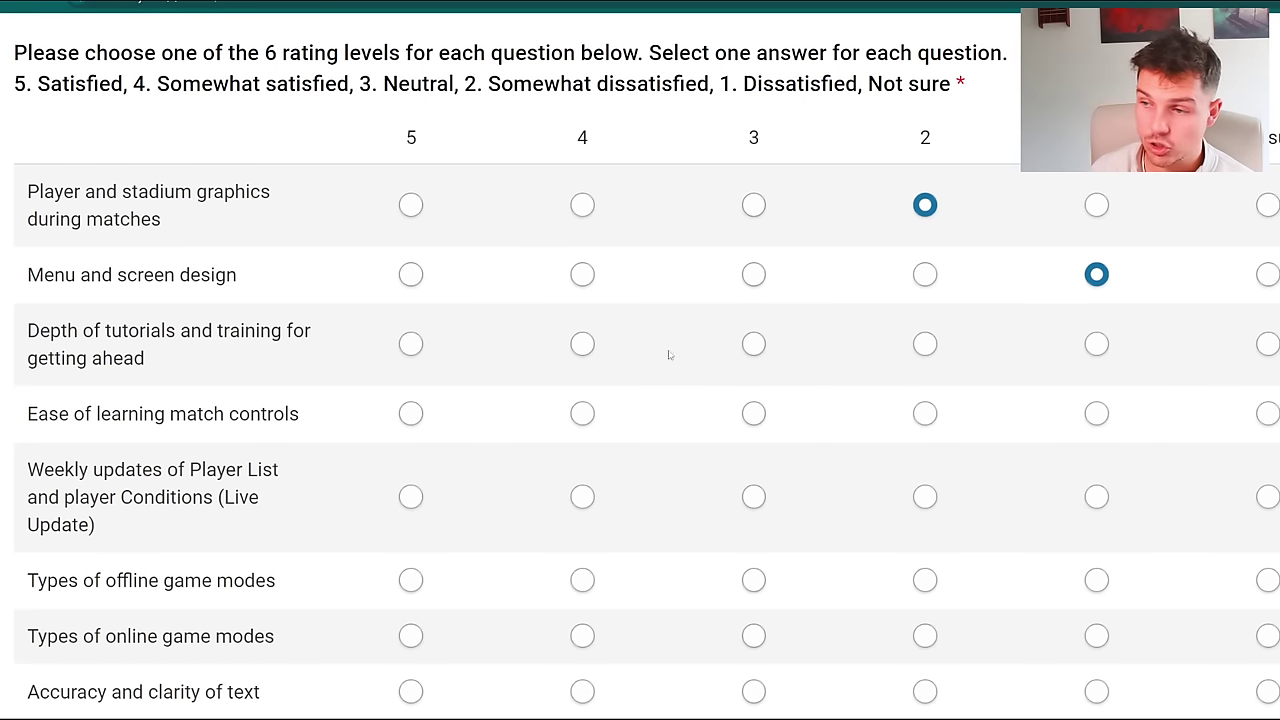
Rate depth of tutorials and training as 3, and both ease of learning match controls and weekly Live Updates as 4
{"action": "left_click", "coordinate": [754, 345]}
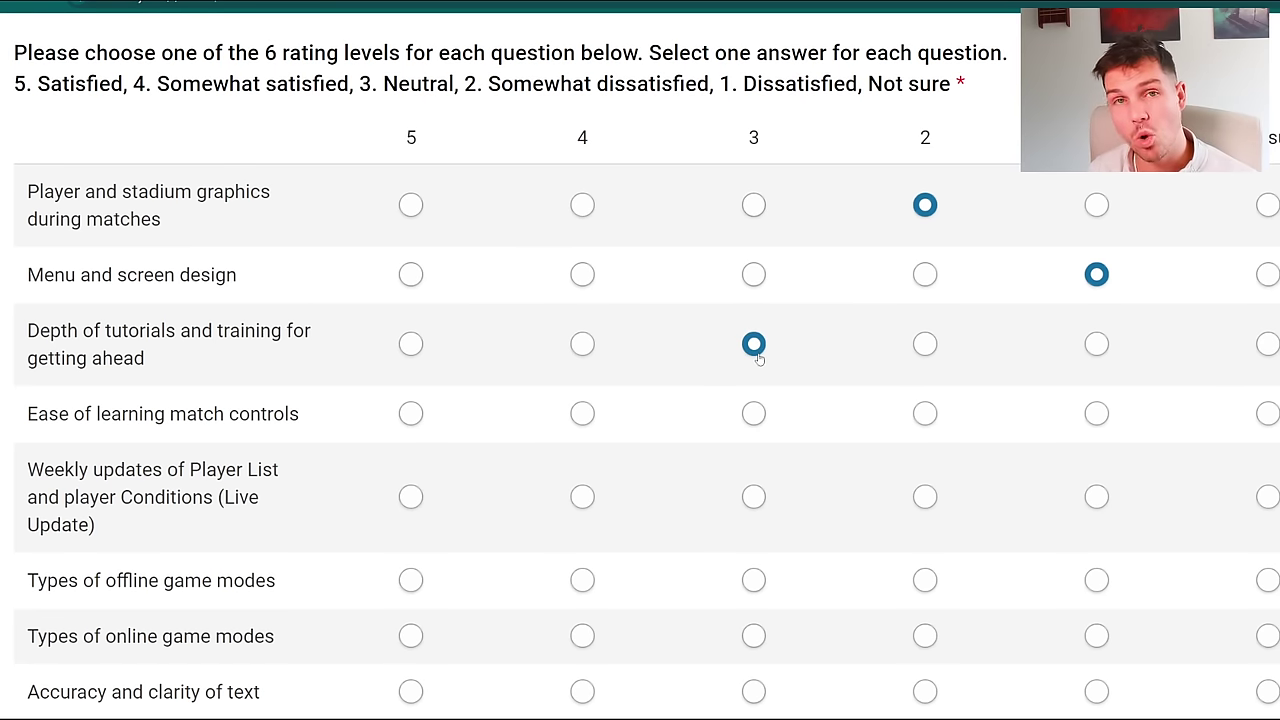
{"action": "left_click", "coordinate": [582, 413]}
{"action": "scroll", "coordinate": [620, 432], "scroll_direction": "down", "scroll_amount": 1}
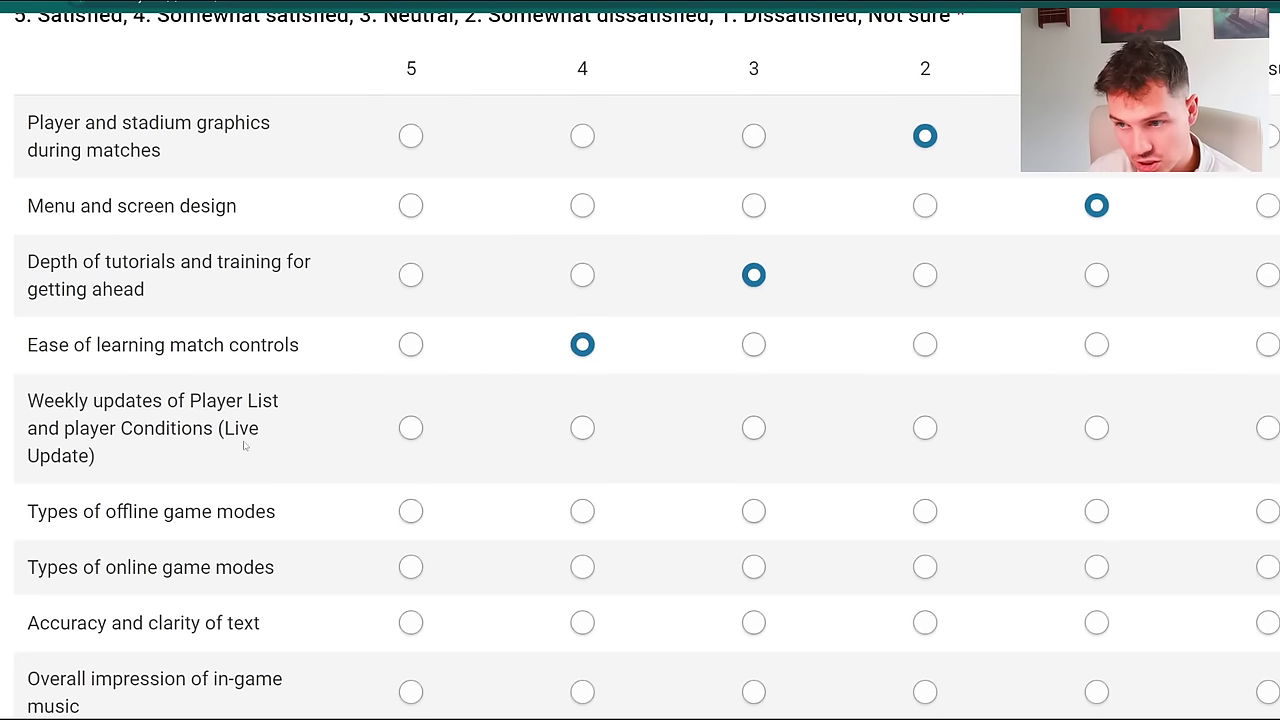
{"action": "left_click", "coordinate": [582, 428]}
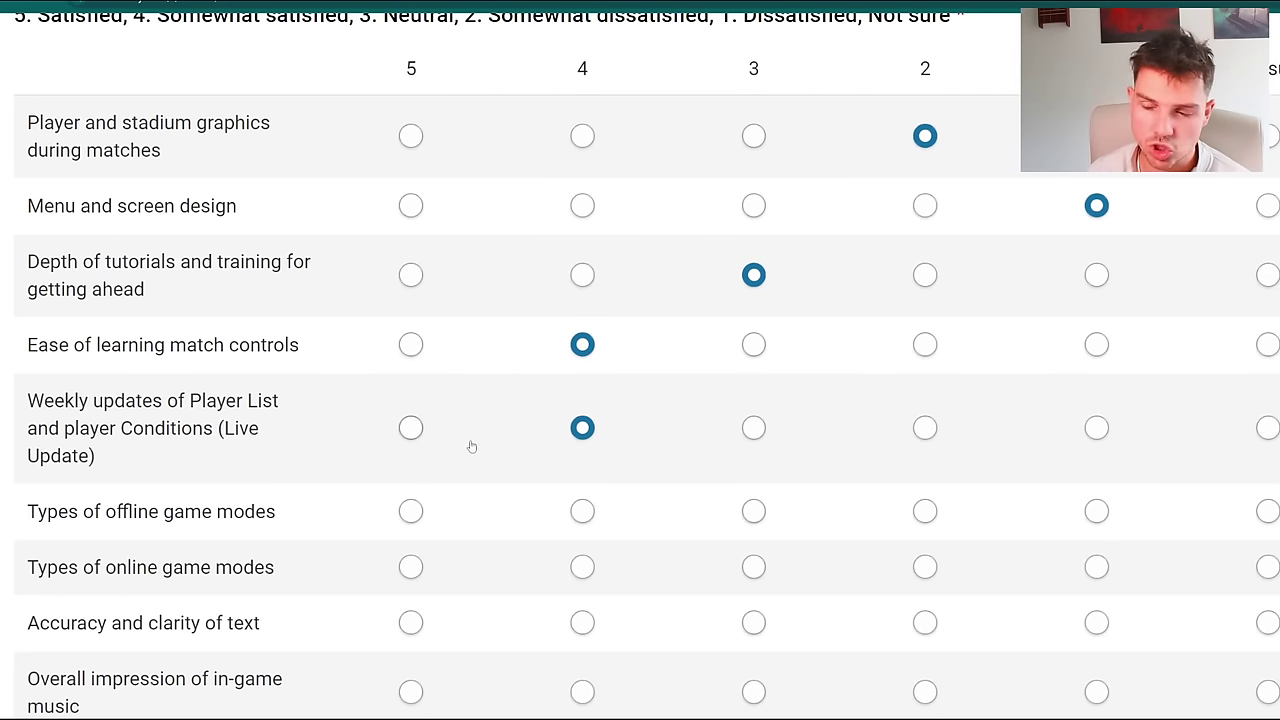
Rate types of offline game modes as 1, and both types of online game modes and accuracy and clarity of text as 3
{"action": "scroll", "coordinate": [471, 446], "scroll_direction": "down", "scroll_amount": 2}
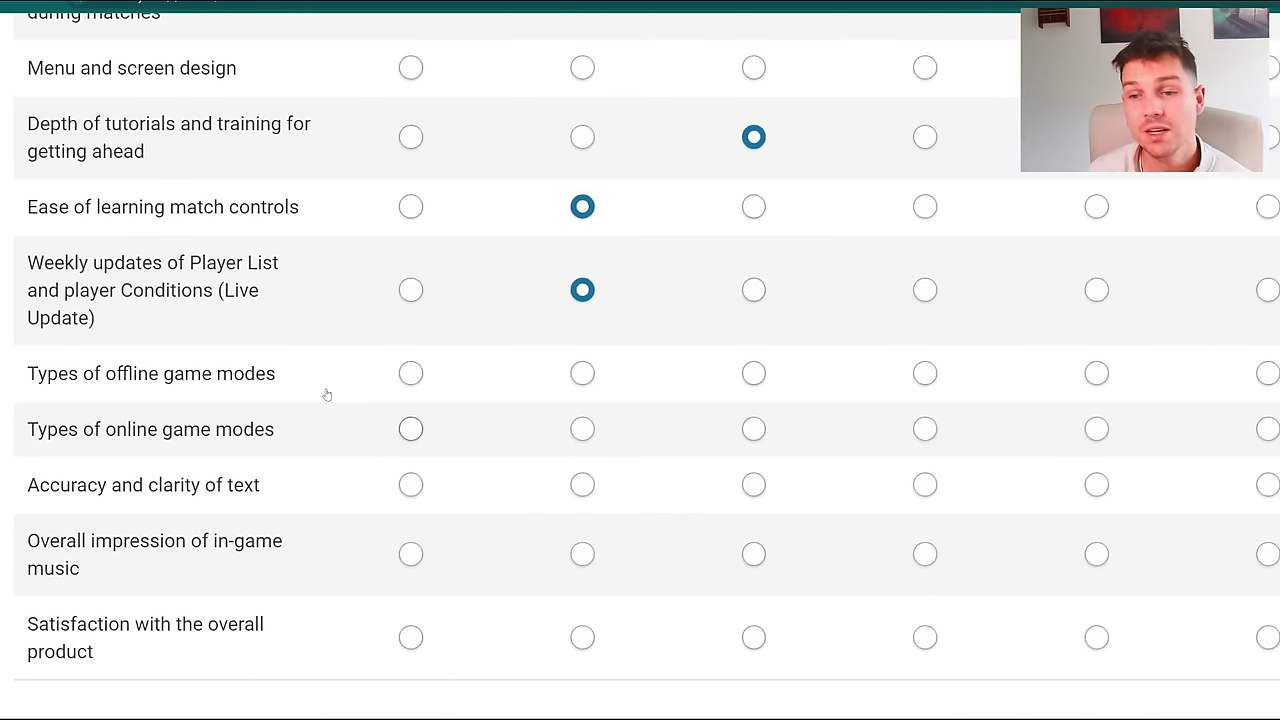
{"action": "left_click", "coordinate": [1095, 378]}
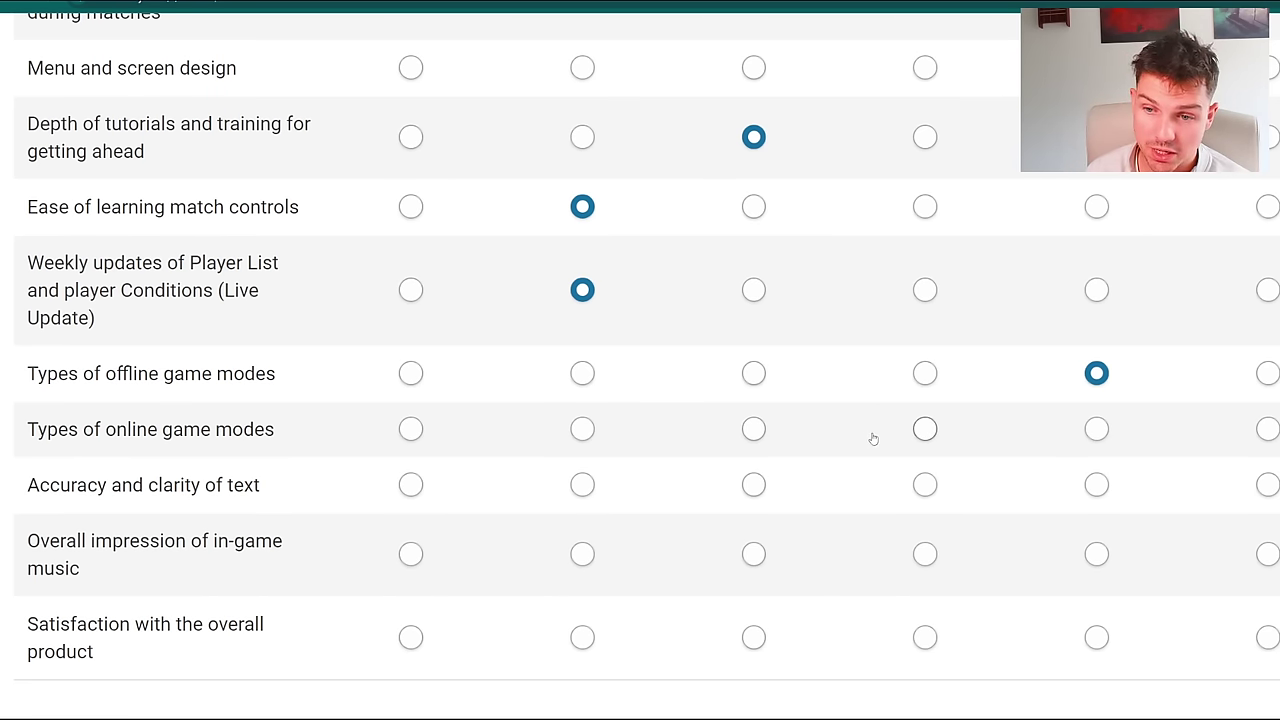
{"action": "left_click", "coordinate": [758, 430]}
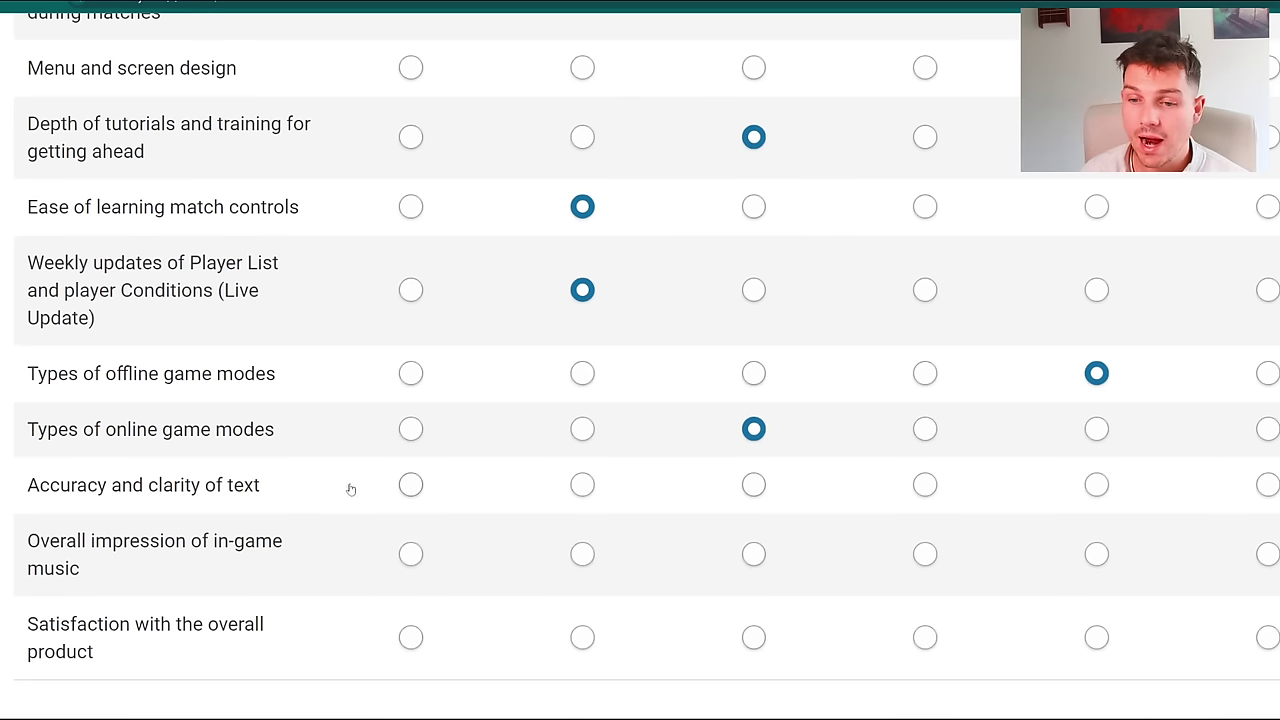
{"action": "left_click", "coordinate": [753, 485]}
{"action": "scroll", "coordinate": [575, 488], "scroll_direction": "down", "scroll_amount": 2}
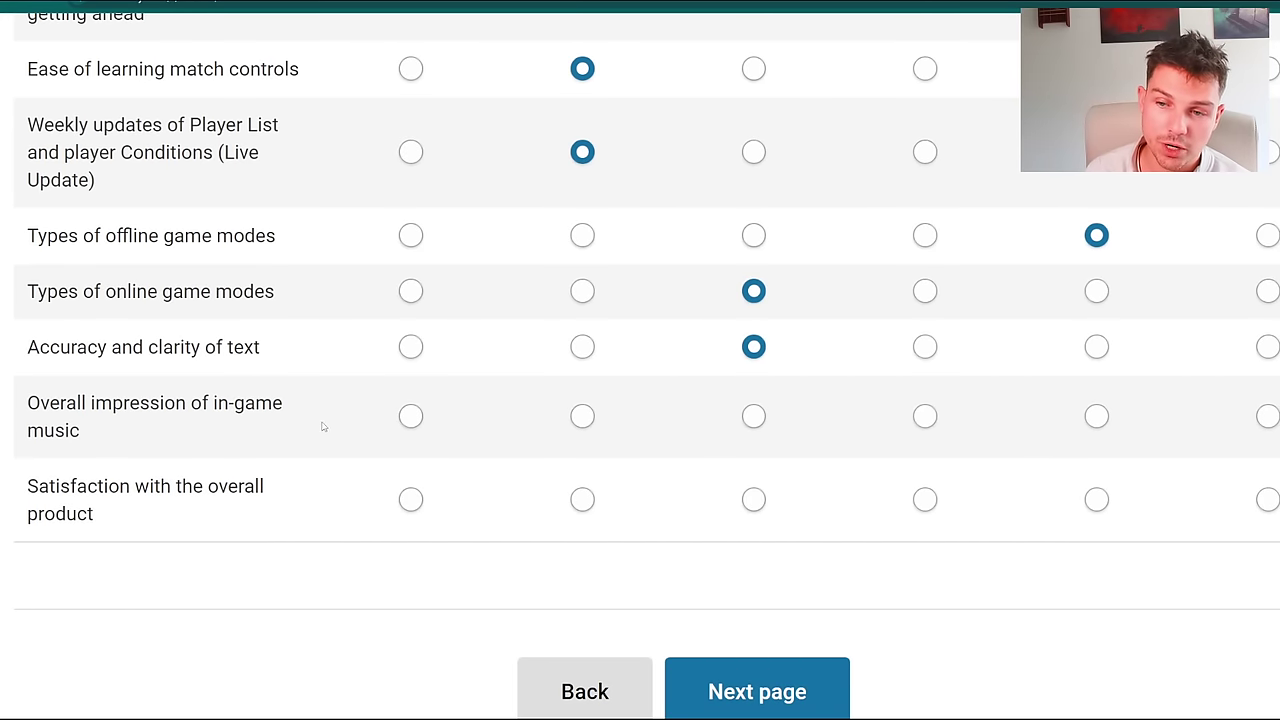
Rate the overall impression of in-game music as 1 and satisfaction with the overall product as 2, and continue to the next page
{"action": "left_click", "coordinate": [1096, 418]}
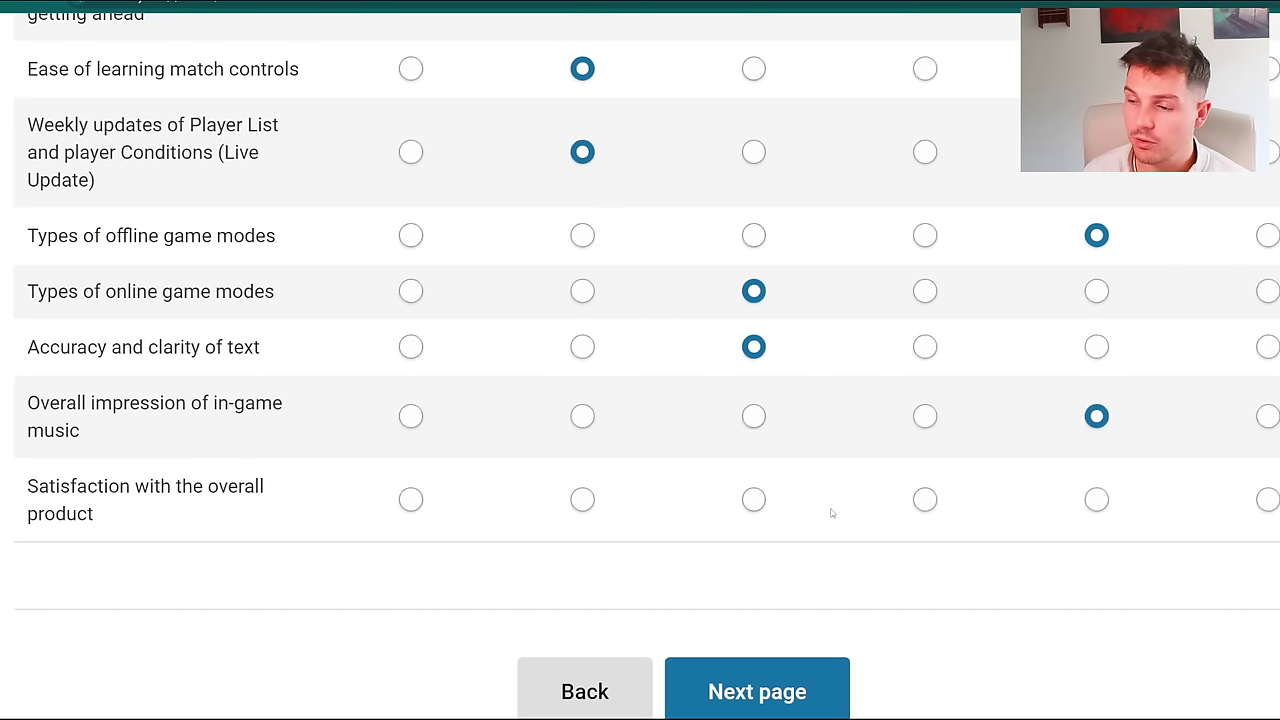
{"action": "left_click", "coordinate": [758, 506]}
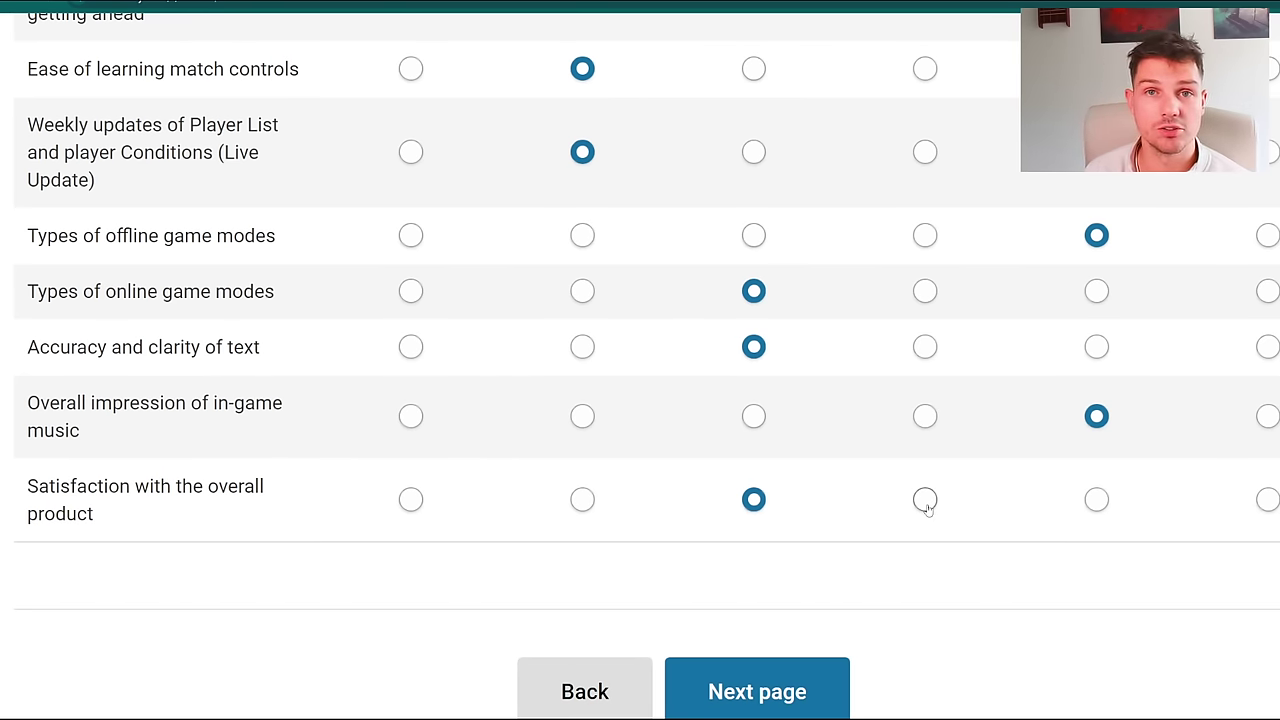
{"action": "left_click", "coordinate": [925, 499]}
{"action": "left_click", "coordinate": [771, 694]}
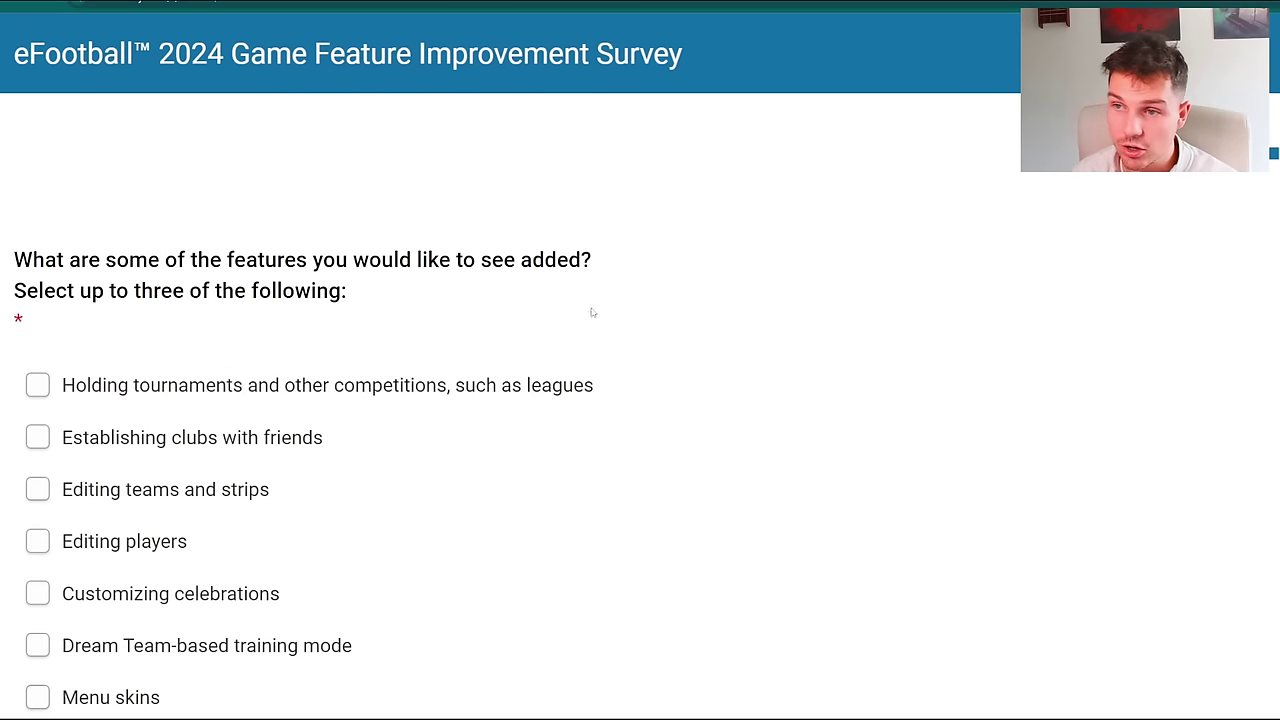
Choose editing teams and strips, editing players, and holding tournaments and other competitions as the features to add, and continue to the next page
{"action": "scroll", "coordinate": [440, 330], "scroll_direction": "down", "scroll_amount": 3}
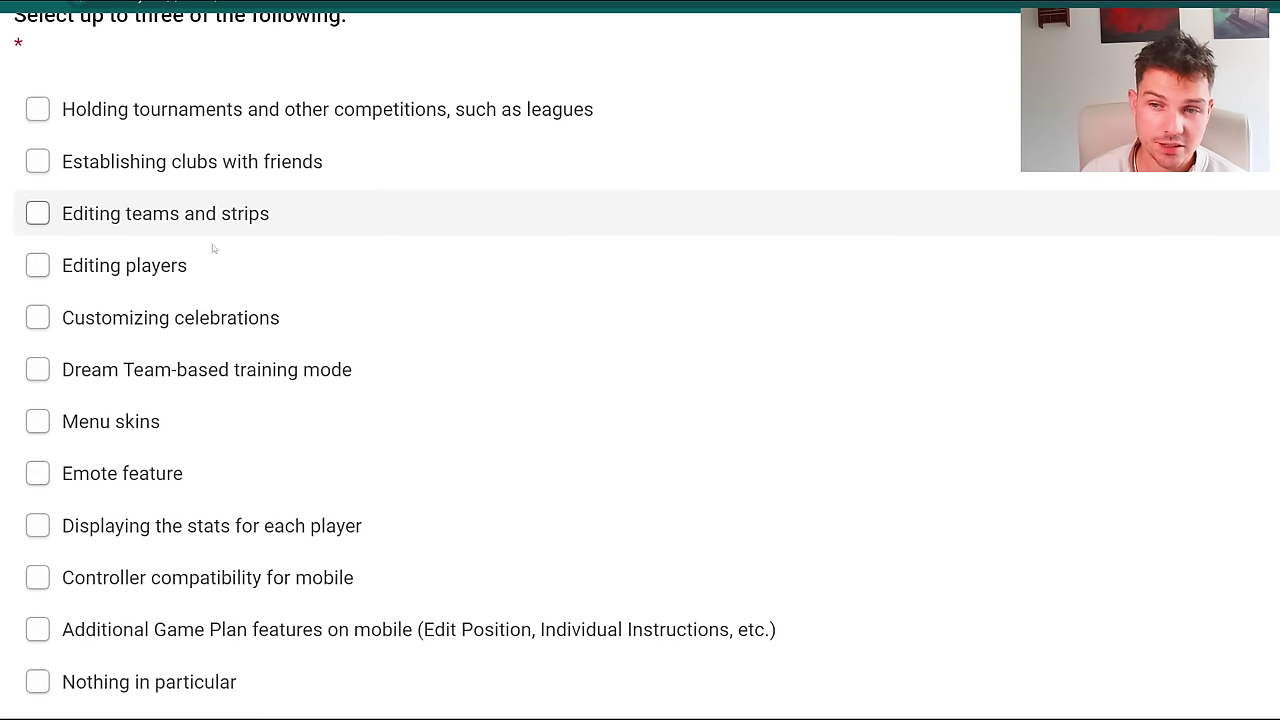
{"action": "left_click", "coordinate": [212, 229]}
{"action": "left_click", "coordinate": [177, 272]}
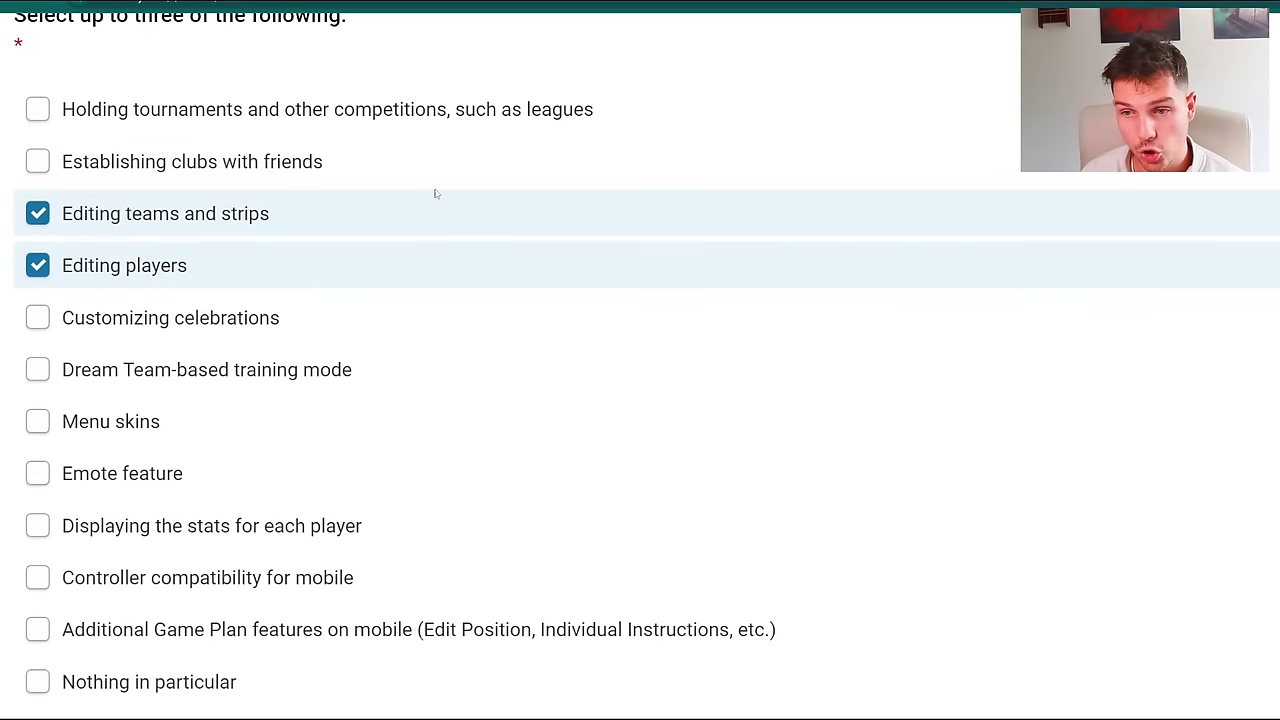
{"action": "scroll", "coordinate": [452, 326], "scroll_direction": "up", "scroll_amount": 2}
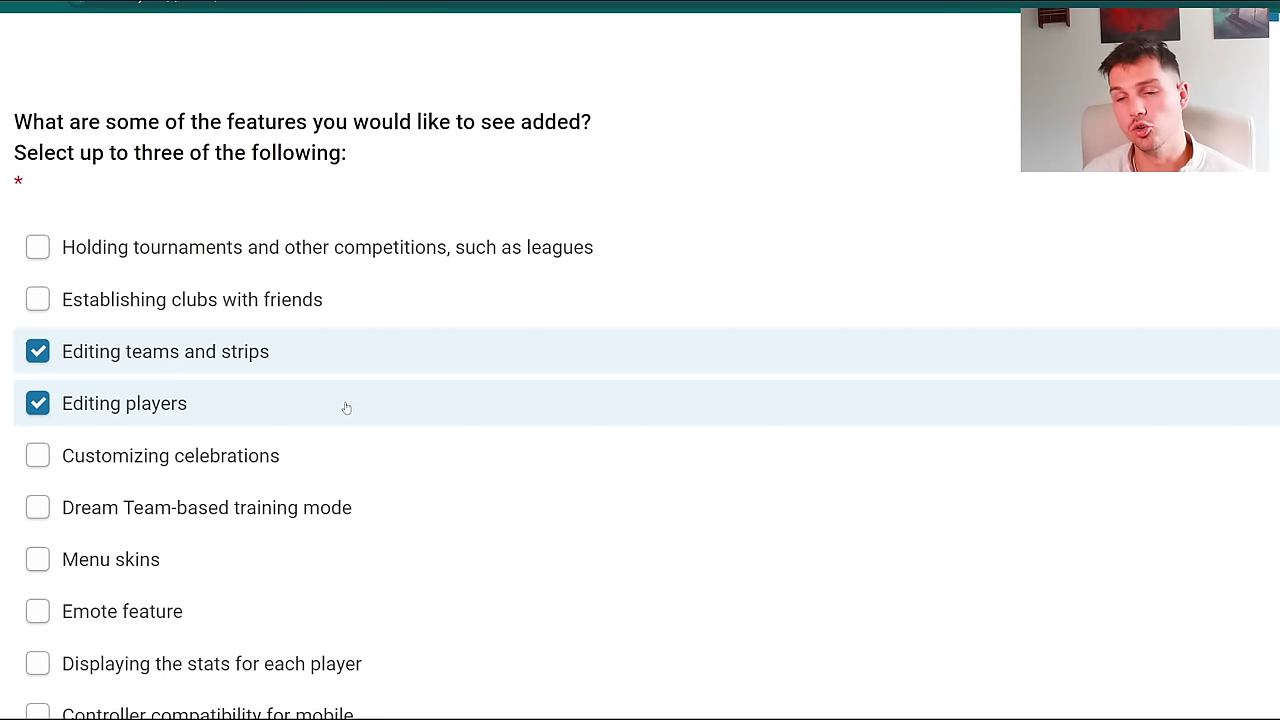
{"action": "scroll", "coordinate": [350, 407], "scroll_direction": "down", "scroll_amount": 1}
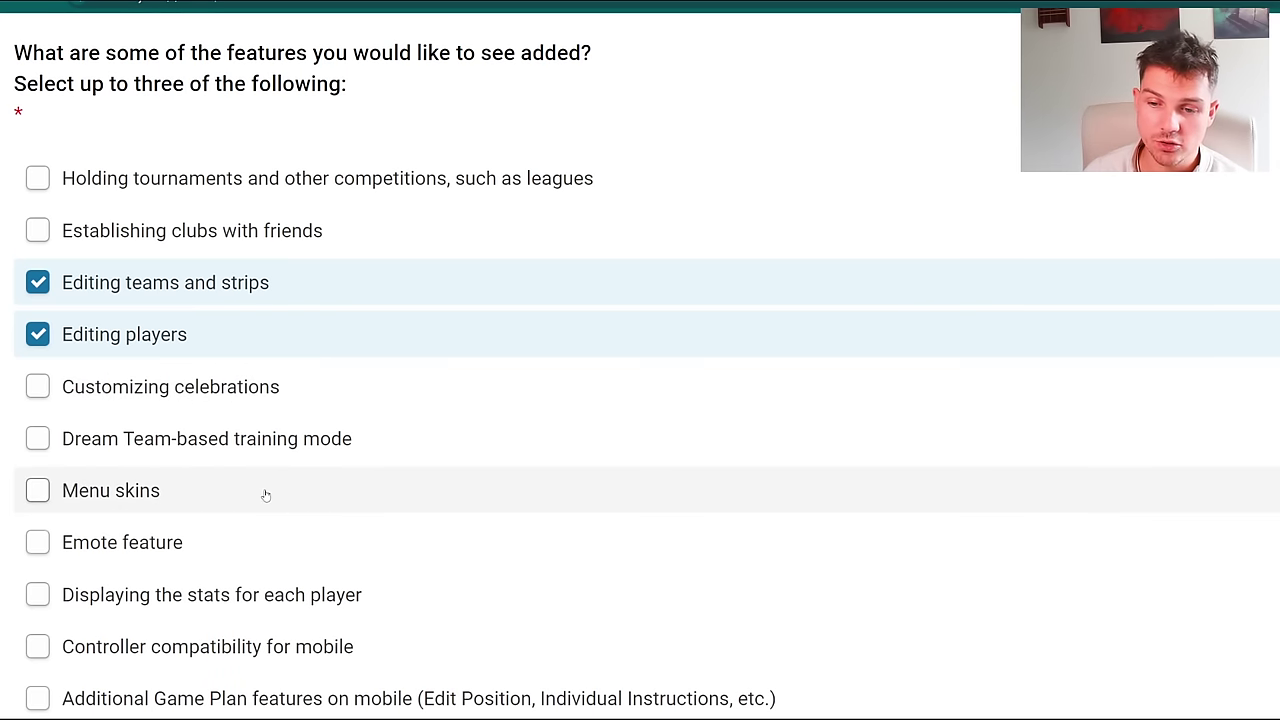
{"action": "scroll", "coordinate": [270, 485], "scroll_direction": "down", "scroll_amount": 1}
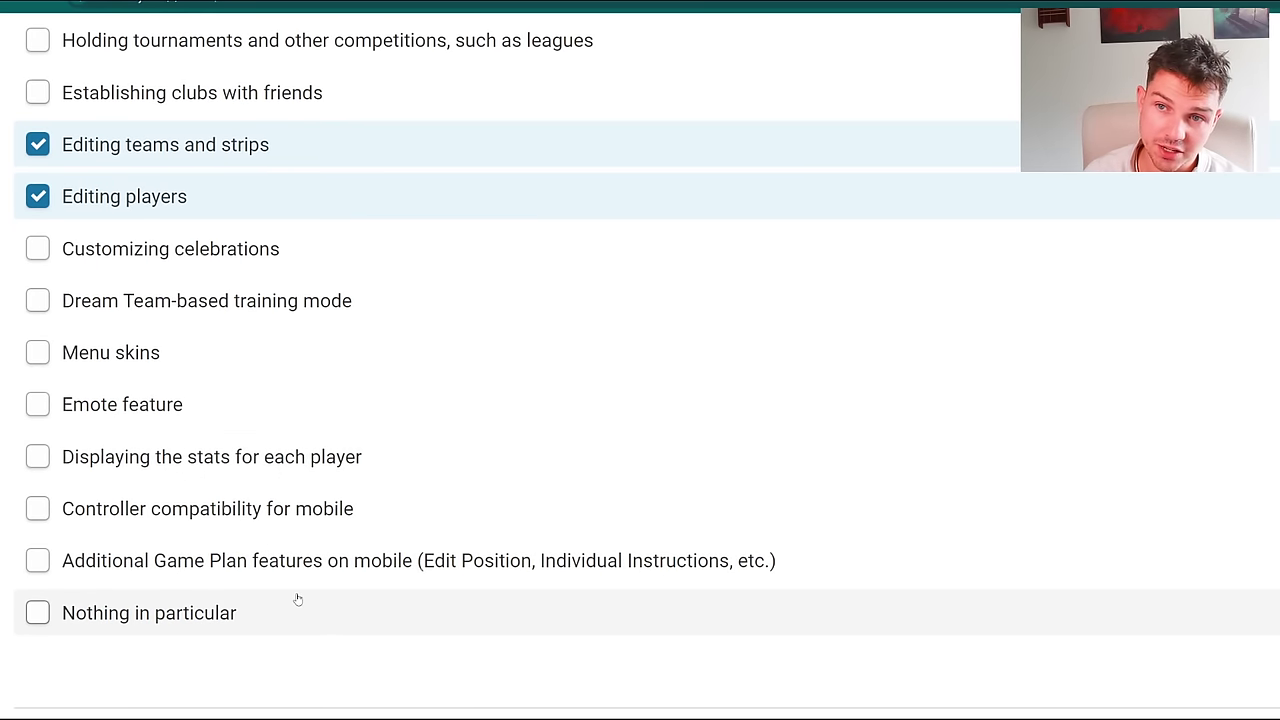
{"action": "scroll", "coordinate": [300, 150], "scroll_direction": "up", "scroll_amount": 1}
{"action": "left_click", "coordinate": [290, 112]}
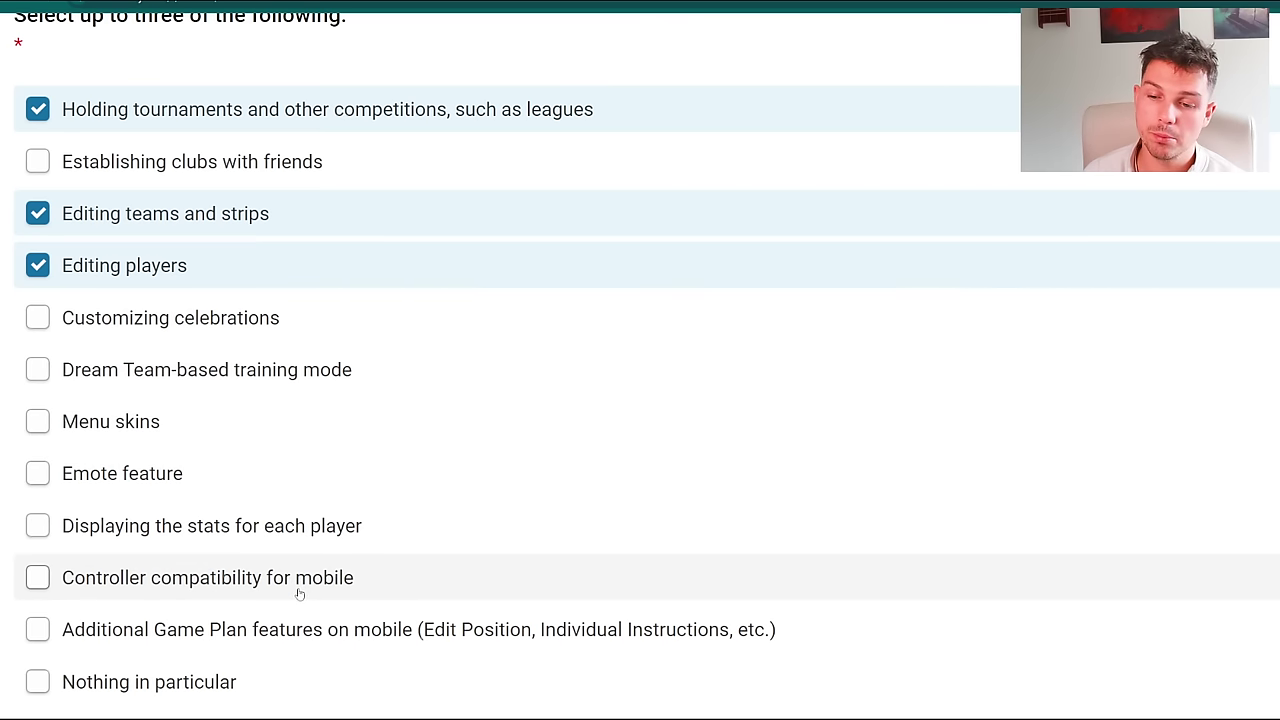
{"action": "scroll", "coordinate": [391, 555], "scroll_direction": "down", "scroll_amount": 1}
{"action": "scroll", "coordinate": [391, 555], "scroll_direction": "down", "scroll_amount": 2}
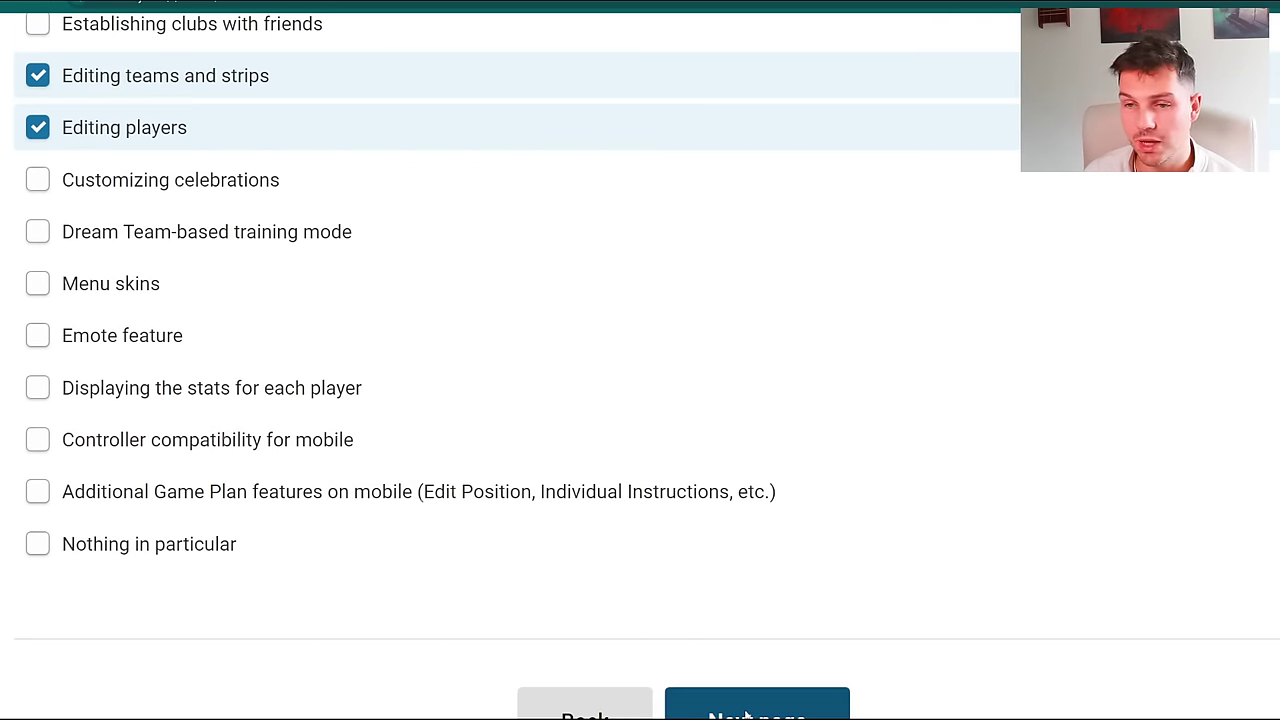
{"action": "left_click", "coordinate": [750, 705]}
Paste the prepared feedback on passing lanes, AI movement and assistance, fouling, Master League and the UI as other opinions, and submit the survey
{"action": "left_click", "coordinate": [313, 360]}
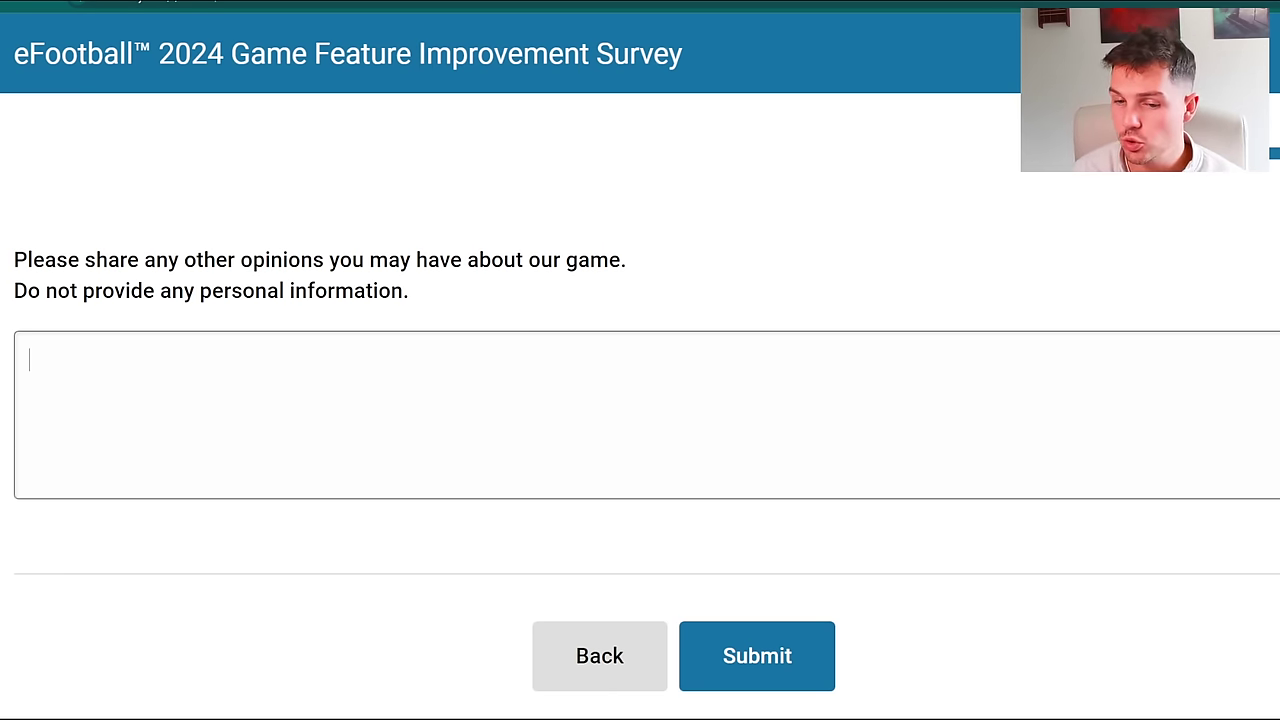
{"action": "key", "text": "ctrl+v"}
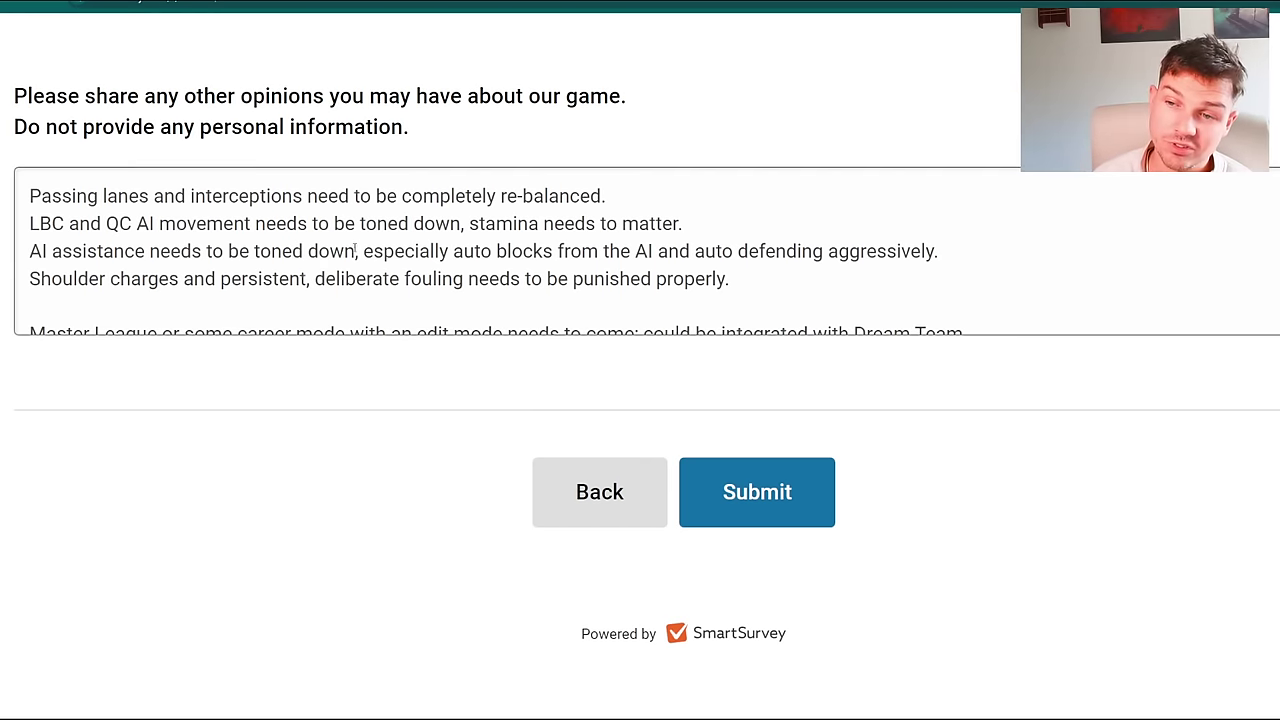
{"action": "scroll", "coordinate": [355, 252], "scroll_direction": "down", "scroll_amount": 2}
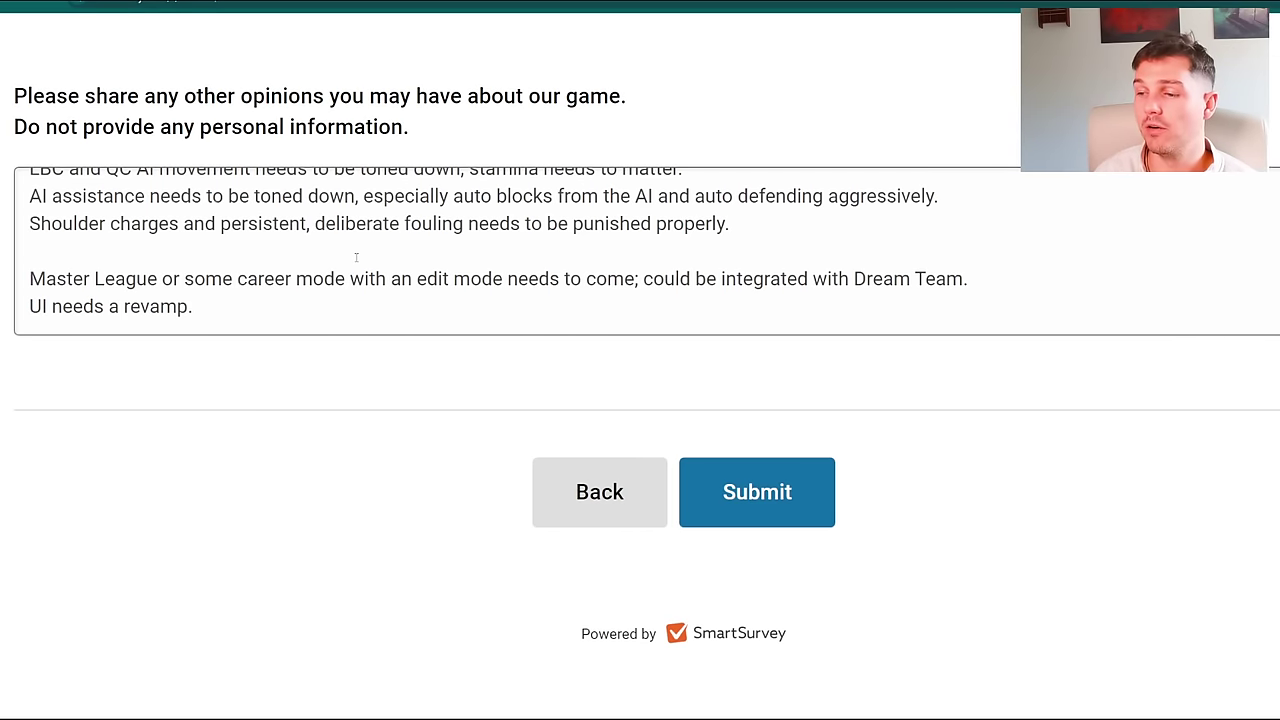
{"action": "left_click", "coordinate": [758, 520]}
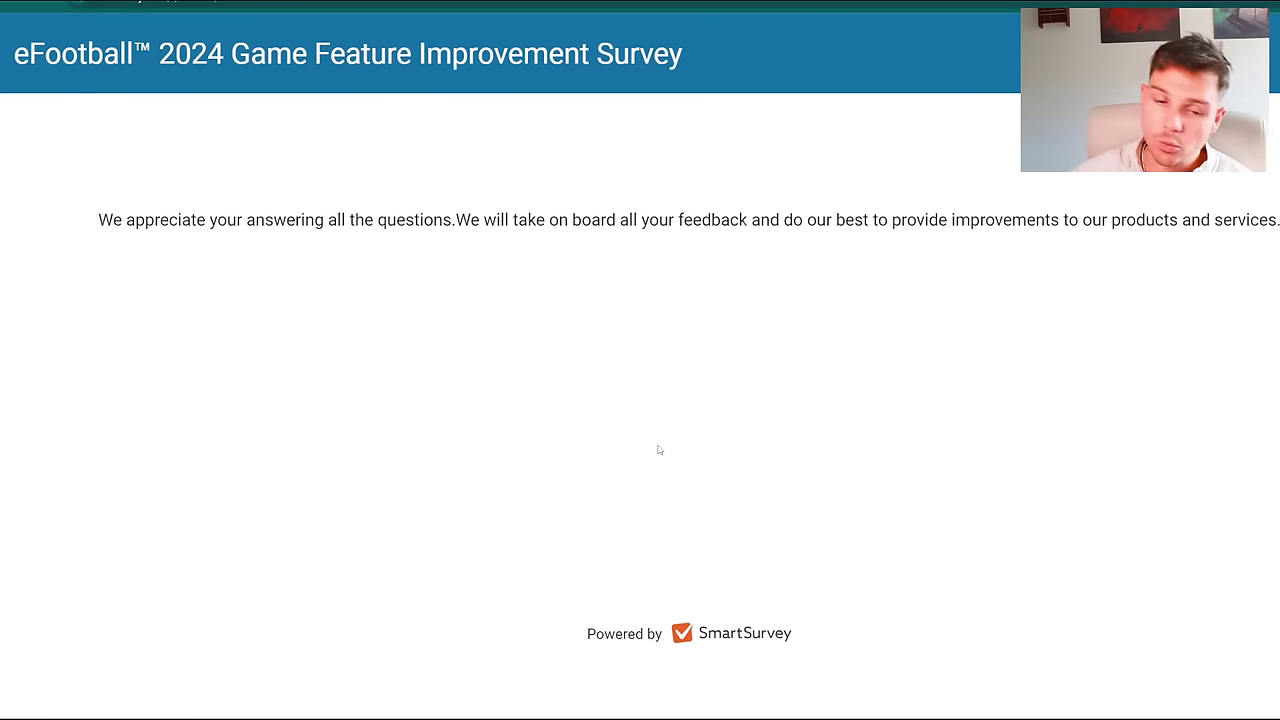